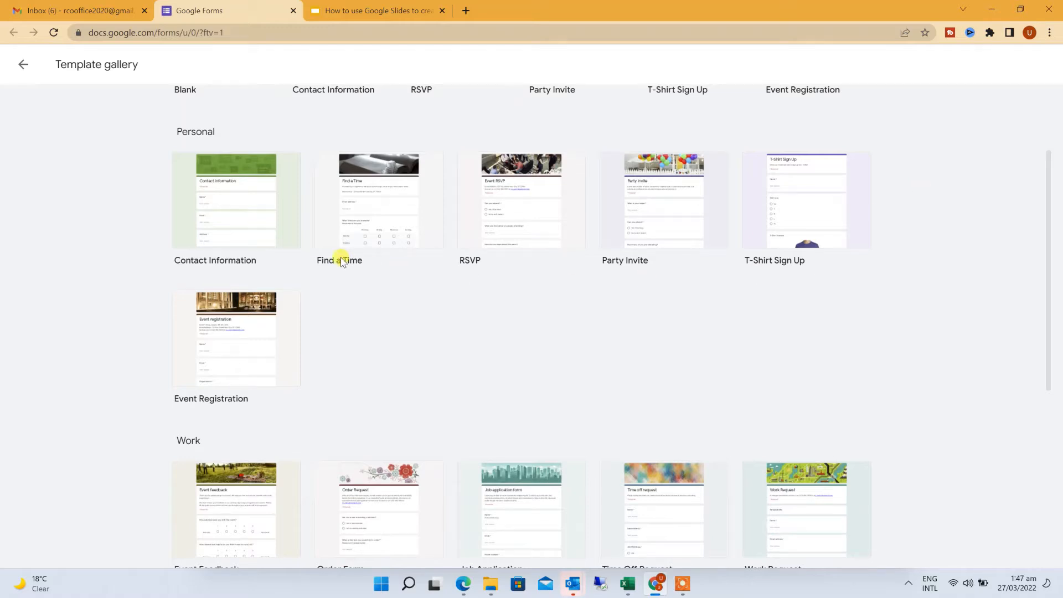
{"action": "scroll", "coordinate": [344, 259], "scroll_direction": "down", "scroll_amount": 1}
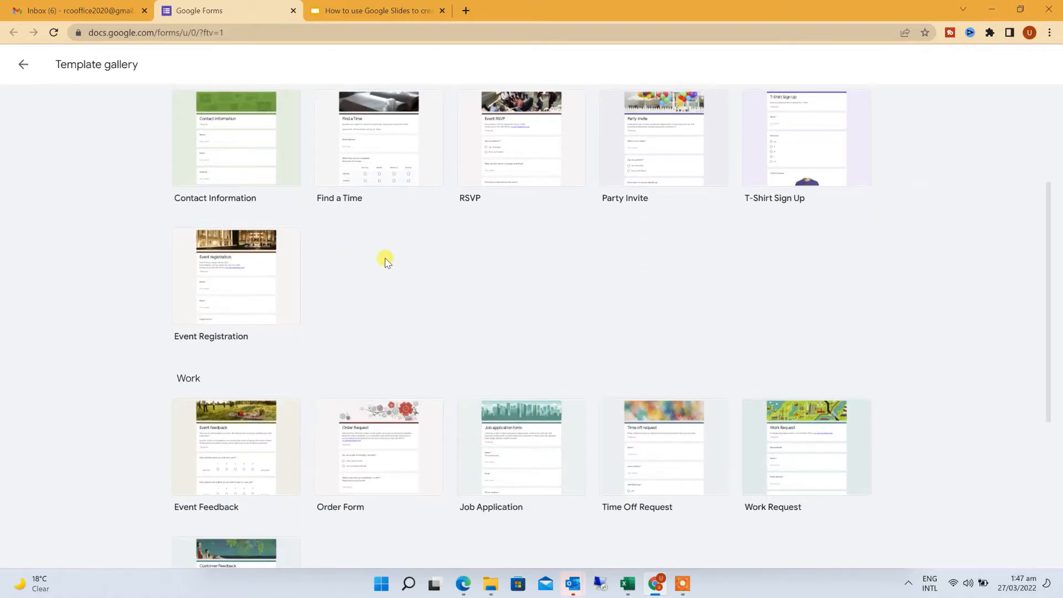
{"action": "scroll", "coordinate": [386, 262], "scroll_direction": "down", "scroll_amount": 1}
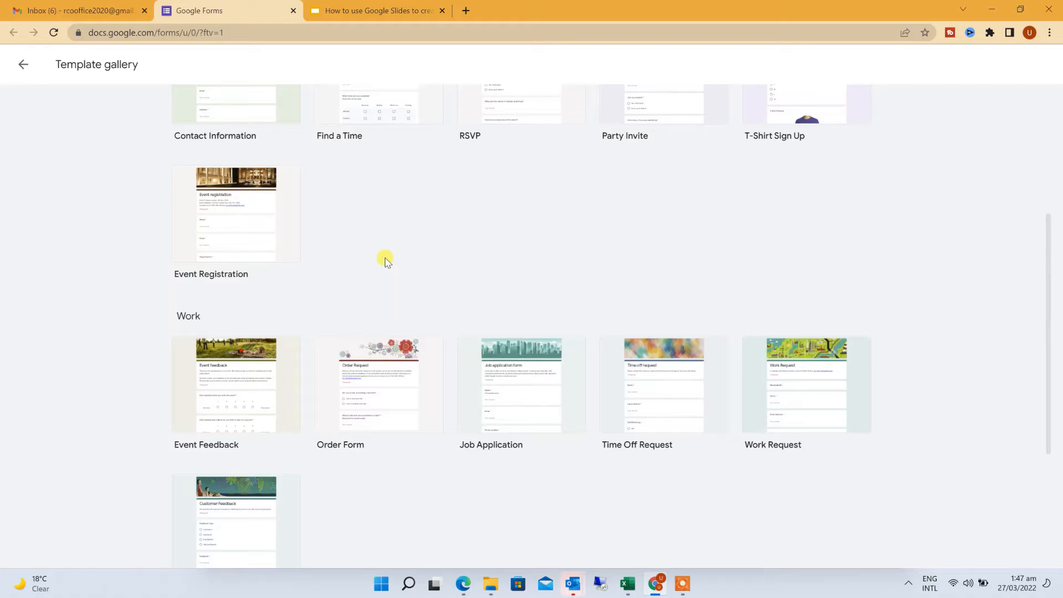
{"action": "scroll", "coordinate": [386, 262], "scroll_direction": "down", "scroll_amount": 2}
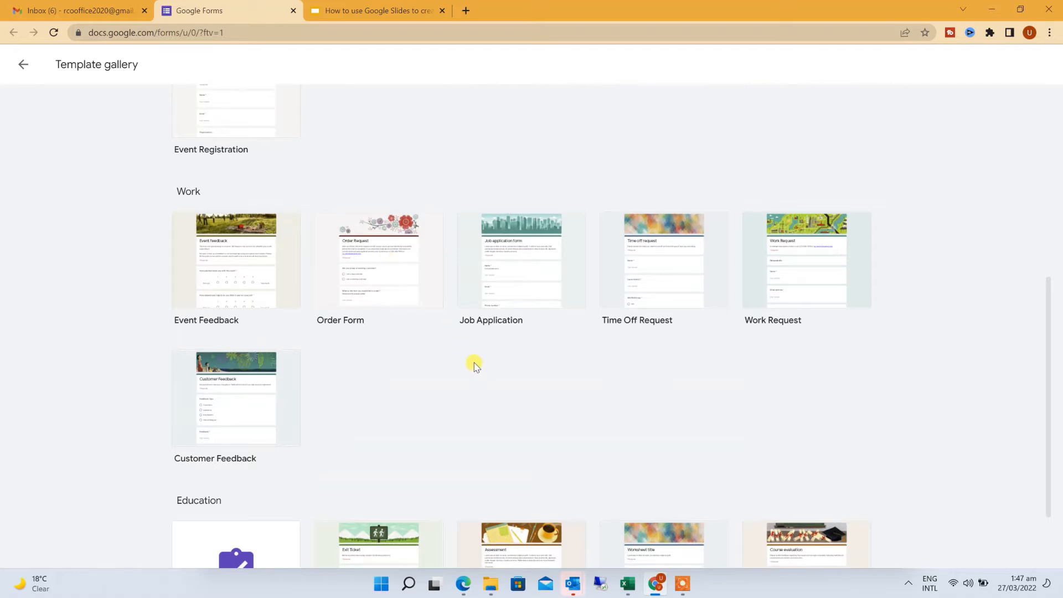
{"action": "scroll", "coordinate": [474, 365], "scroll_direction": "down", "scroll_amount": 2}
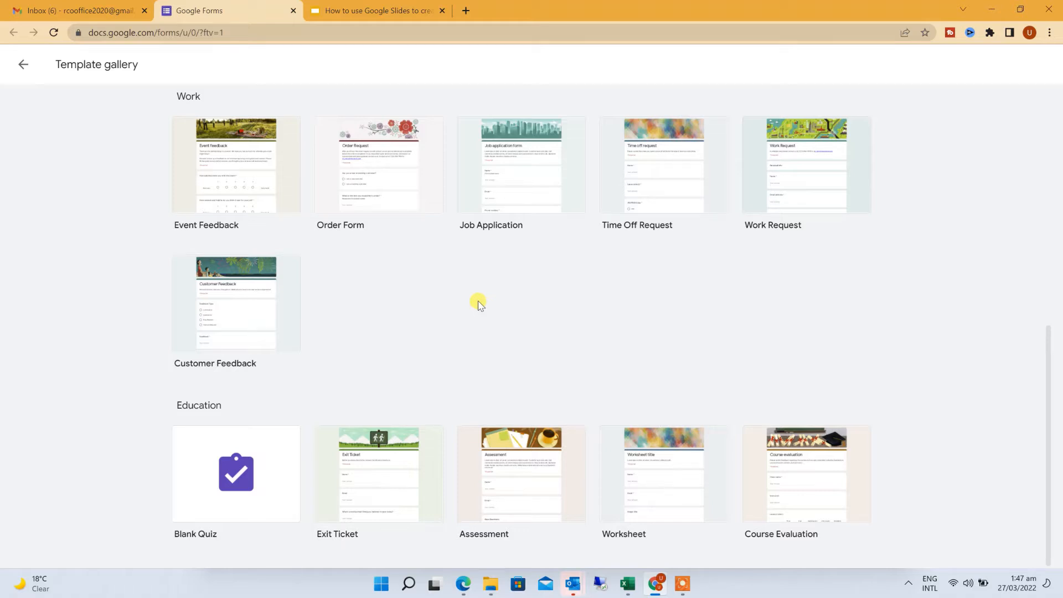
{"action": "scroll", "coordinate": [479, 303], "scroll_direction": "up", "scroll_amount": 9}
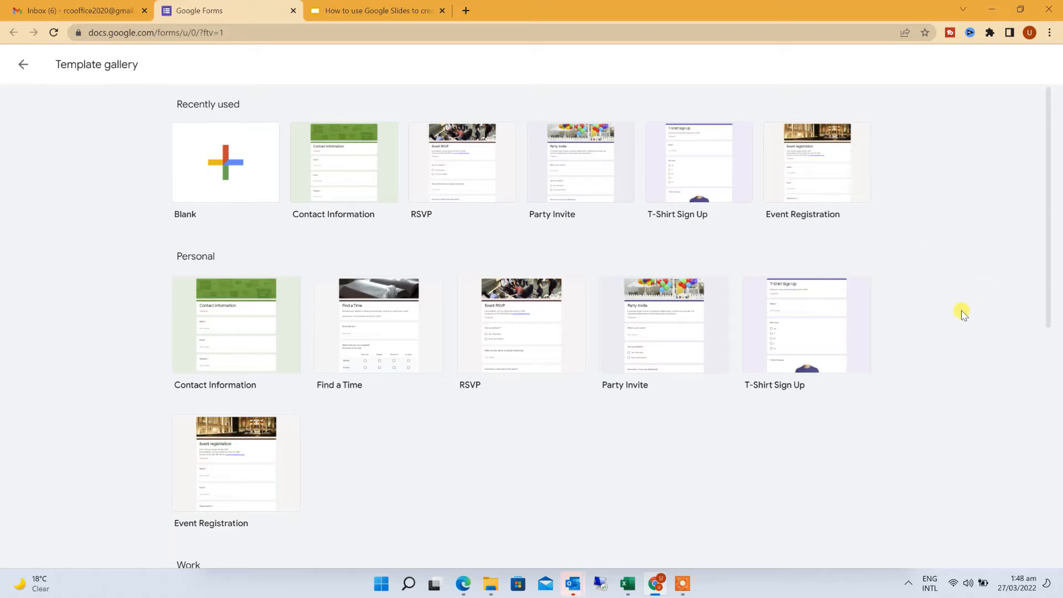
Create a form from the Contact Information template and look over its Name, Email, Address, Phone and Comments questions
{"action": "left_click", "coordinate": [327, 169]}
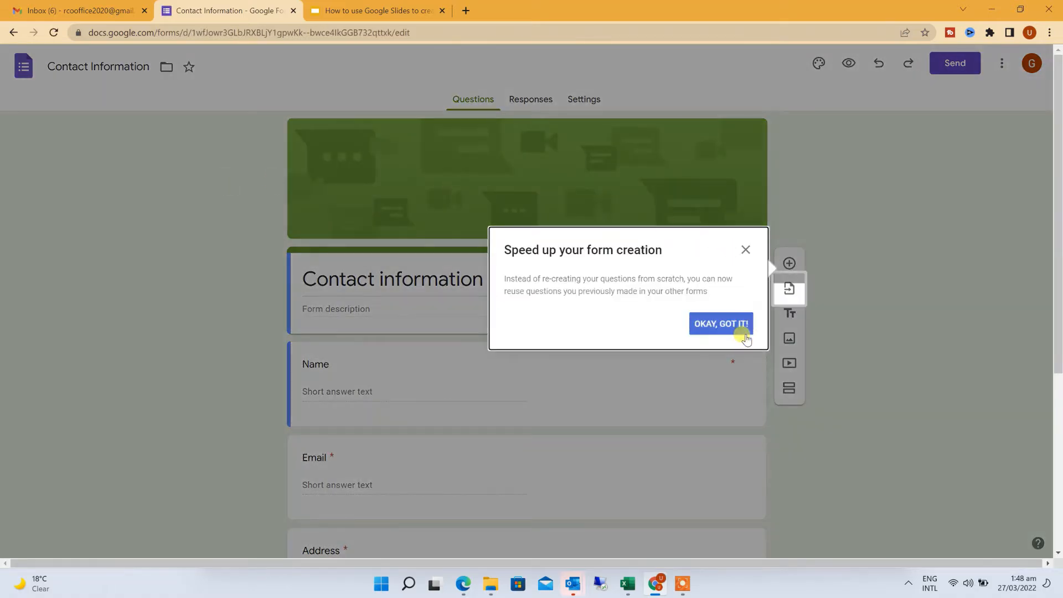
{"action": "left_click", "coordinate": [720, 324]}
{"action": "scroll", "coordinate": [219, 203], "scroll_direction": "down", "scroll_amount": 3}
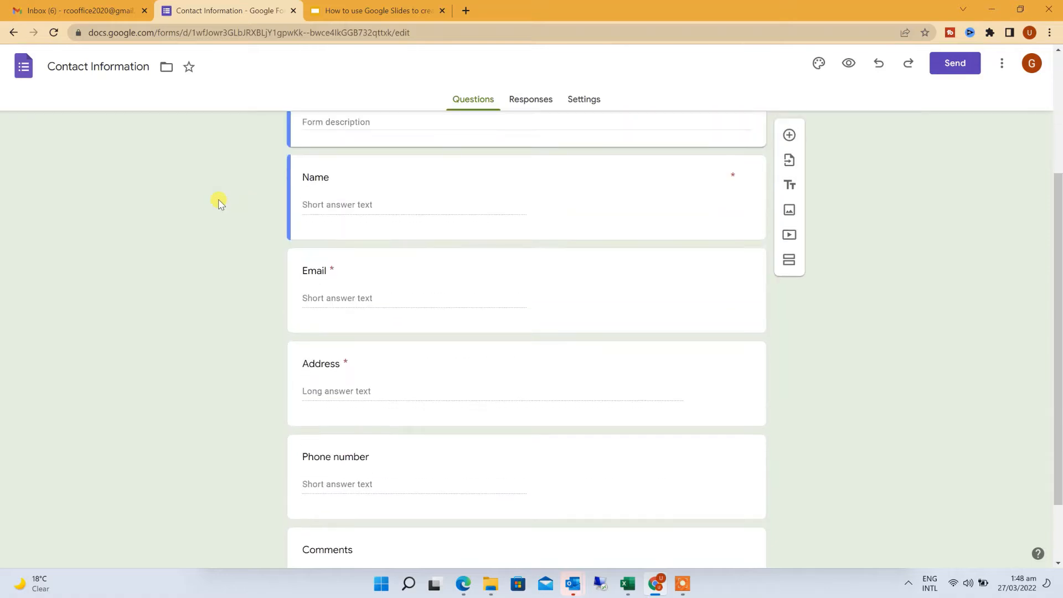
{"action": "scroll", "coordinate": [219, 203], "scroll_direction": "down", "scroll_amount": 2}
{"action": "scroll", "coordinate": [220, 203], "scroll_direction": "up", "scroll_amount": 5}
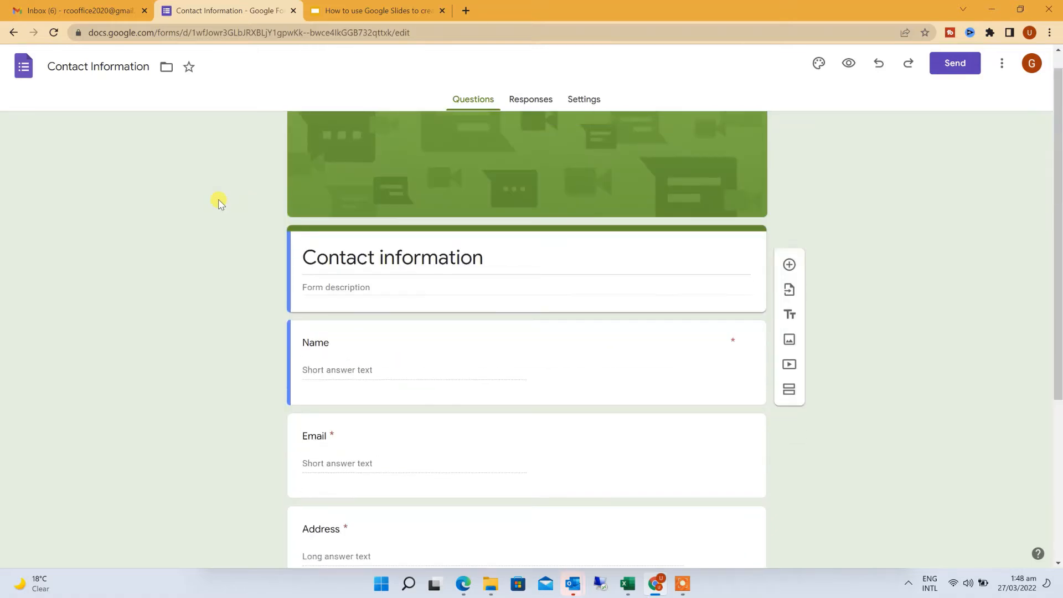
{"action": "scroll", "coordinate": [219, 203], "scroll_direction": "down", "scroll_amount": 2}
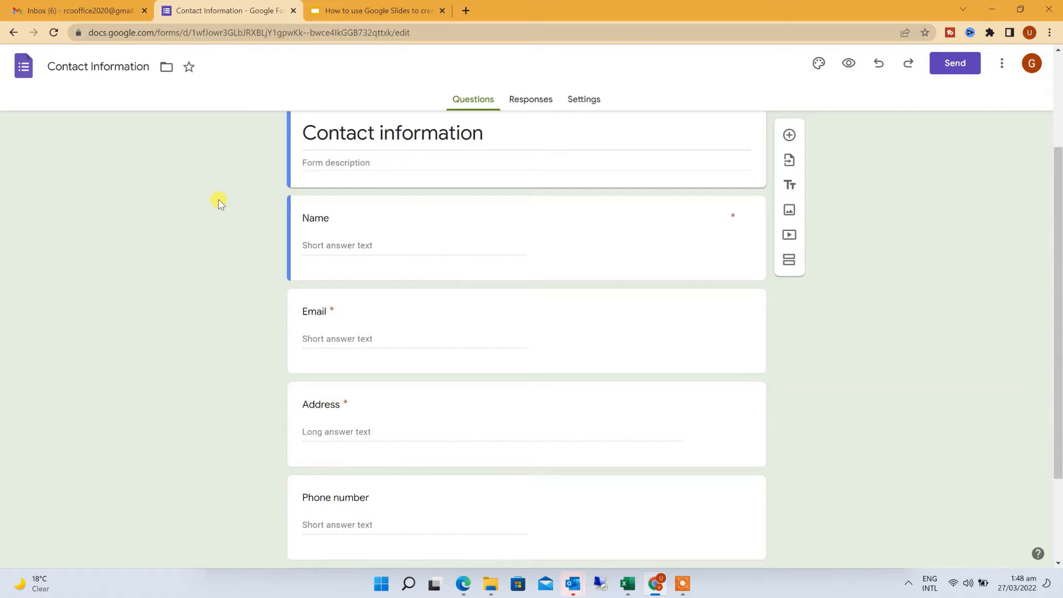
{"action": "scroll", "coordinate": [219, 203], "scroll_direction": "down", "scroll_amount": 2}
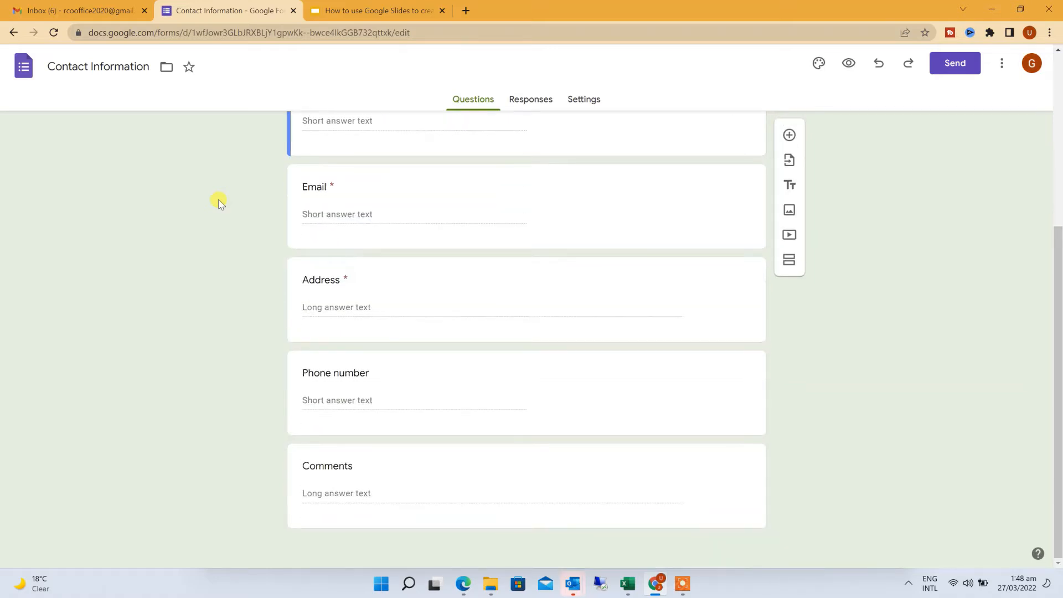
{"action": "scroll", "coordinate": [219, 202], "scroll_direction": "up", "scroll_amount": 3}
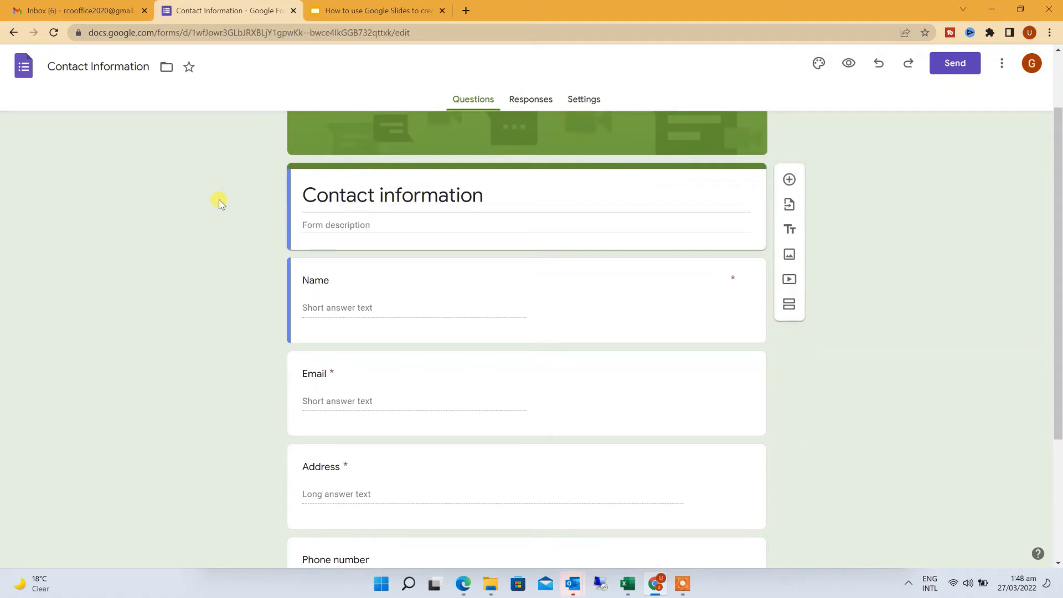
Rename the form file to the owner's name followed by 'Contact Form'
{"action": "left_click", "coordinate": [128, 68]}
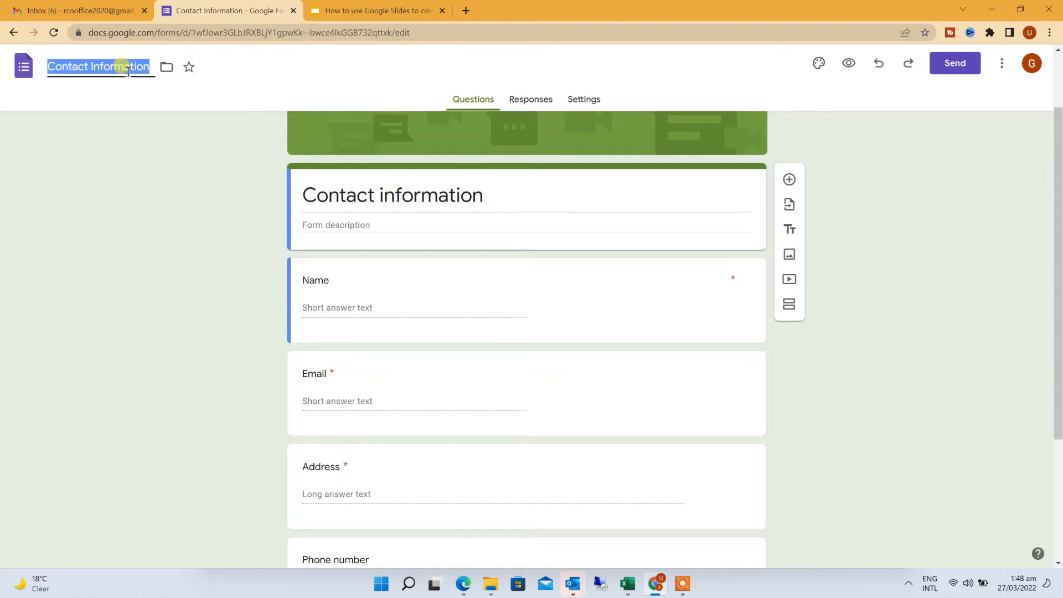
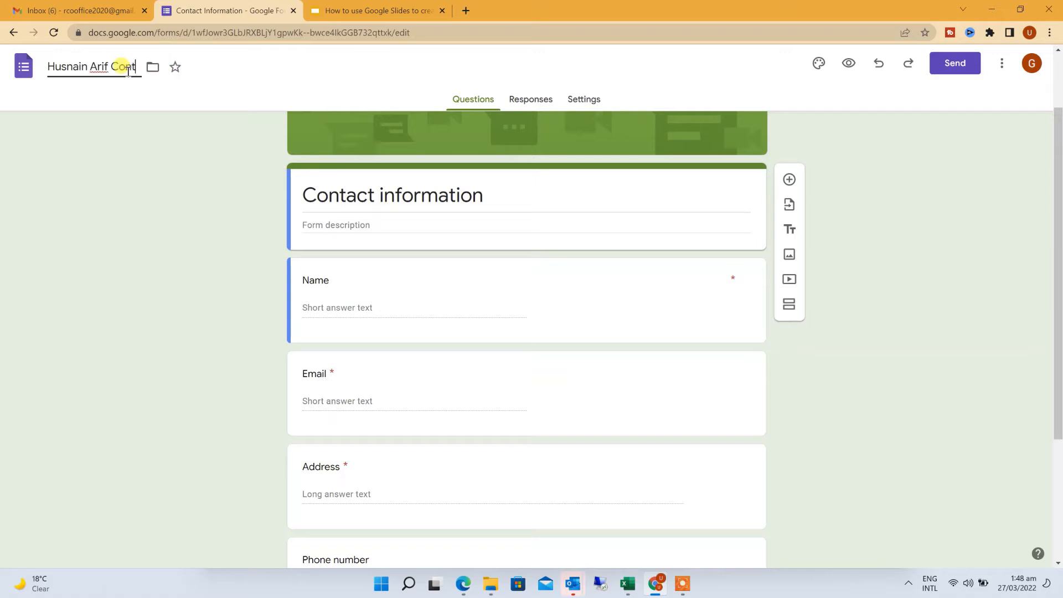
{"action": "type", "text": "act Form"}
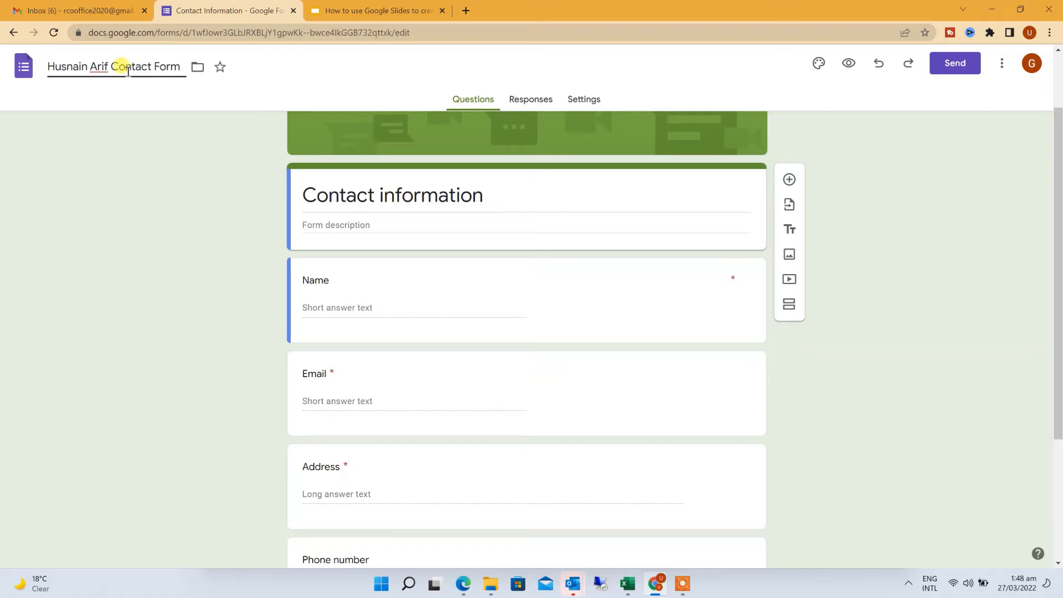
{"action": "left_click", "coordinate": [331, 198]}
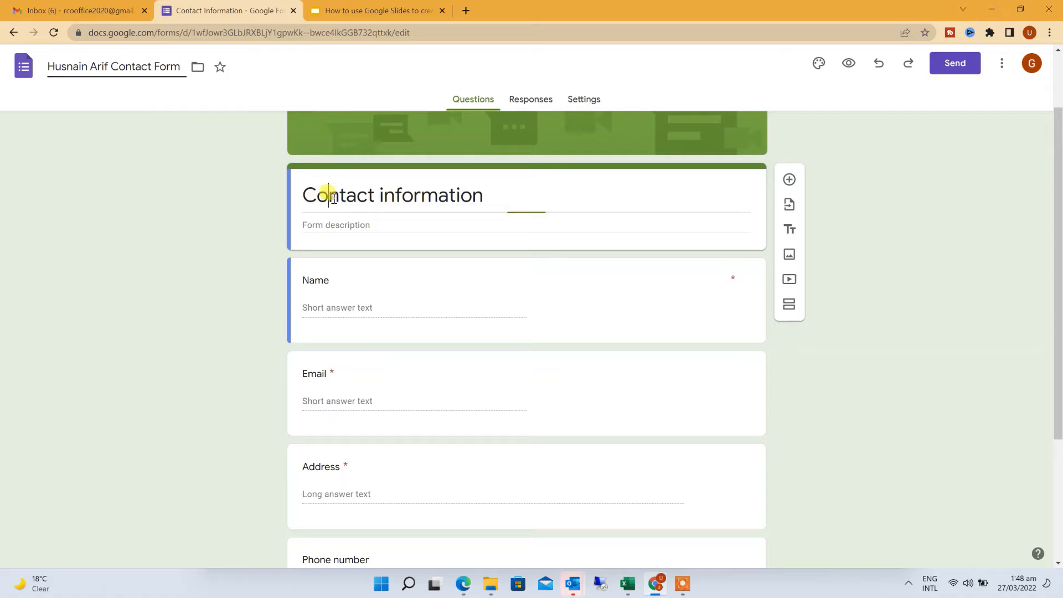
{"action": "triple_click", "coordinate": [428, 197]}
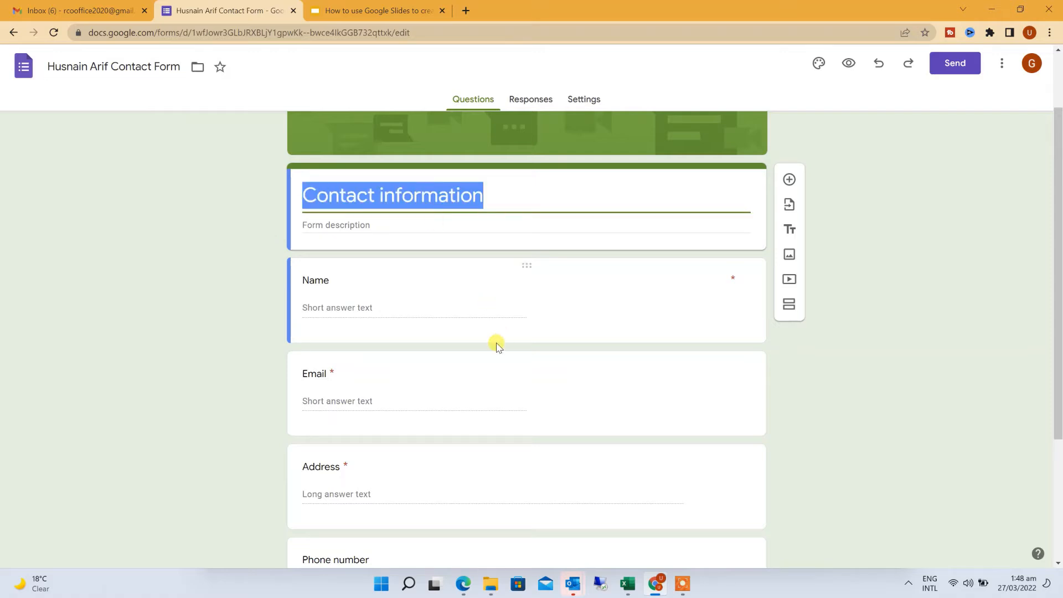
{"action": "scroll", "coordinate": [496, 344], "scroll_direction": "up", "scroll_amount": 2}
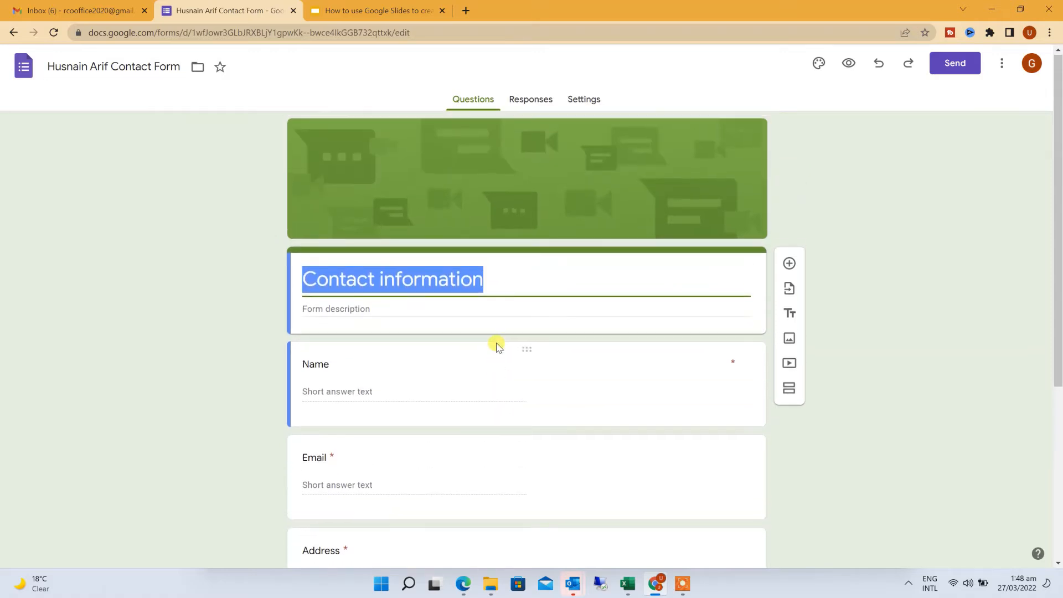
Title the form 'Basic Information' and add the description 'Please fill in the details, so that we can connect with you.'
{"action": "left_click", "coordinate": [498, 283]}
{"action": "triple_click", "coordinate": [498, 283]}
{"action": "type", "text": "Basic Information"}
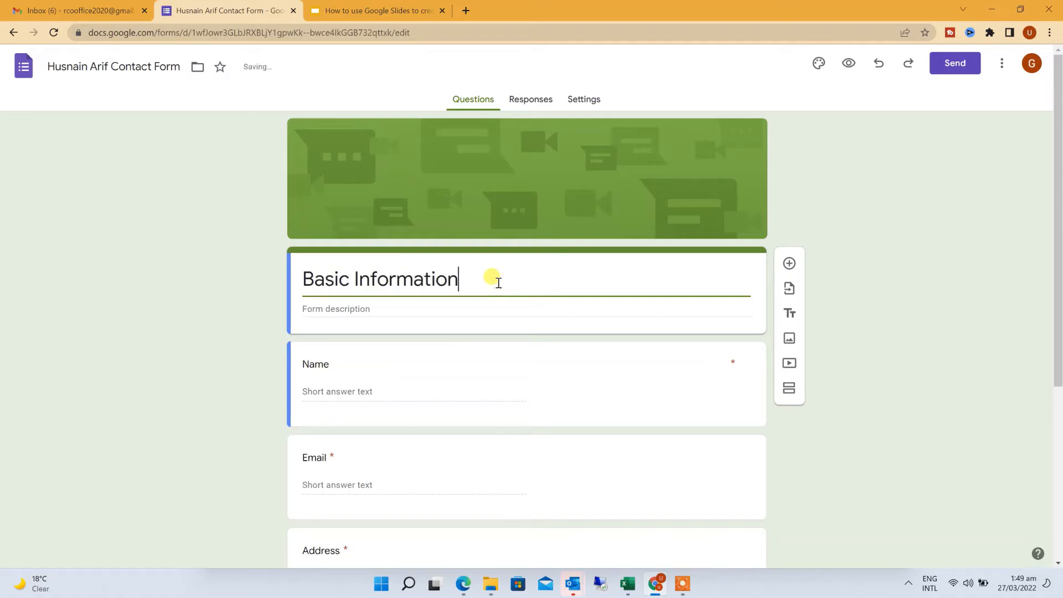
{"action": "left_click", "coordinate": [453, 301]}
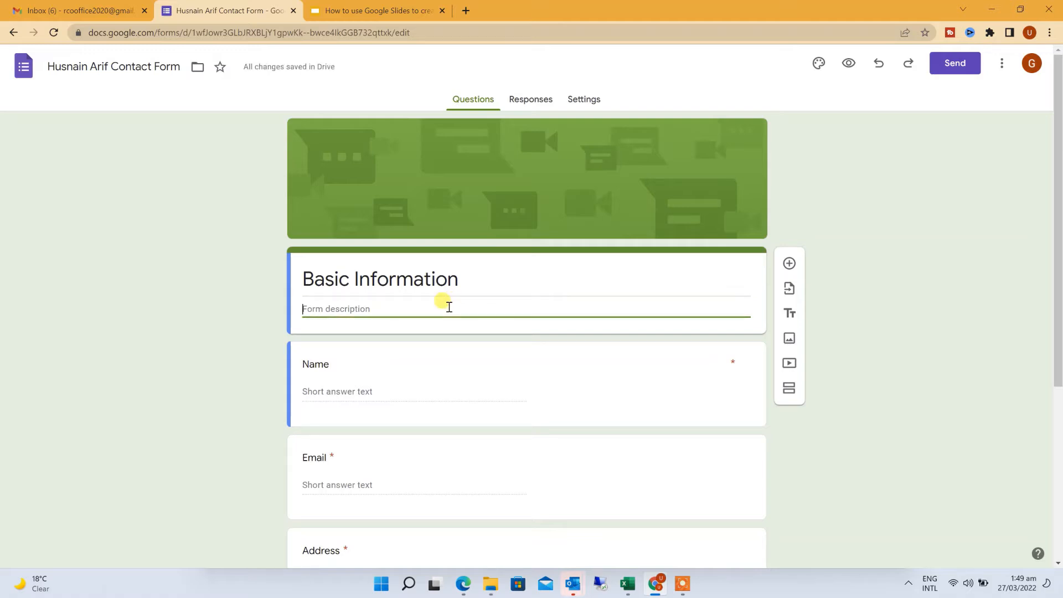
{"action": "type", "text": "Please fill in the details ,"}
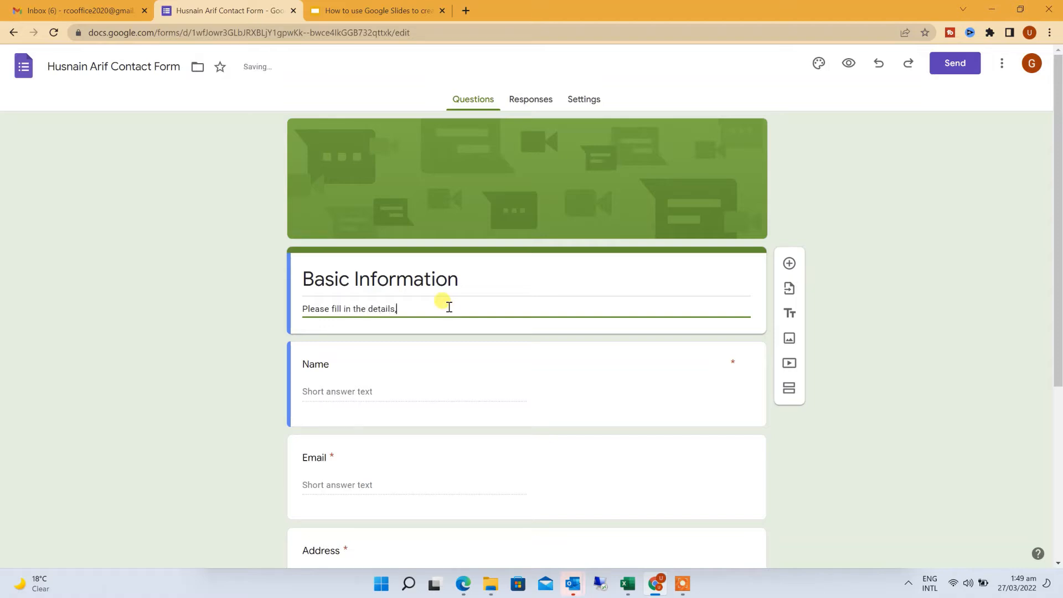
{"action": "type", "text": " so that we can connect with you."}
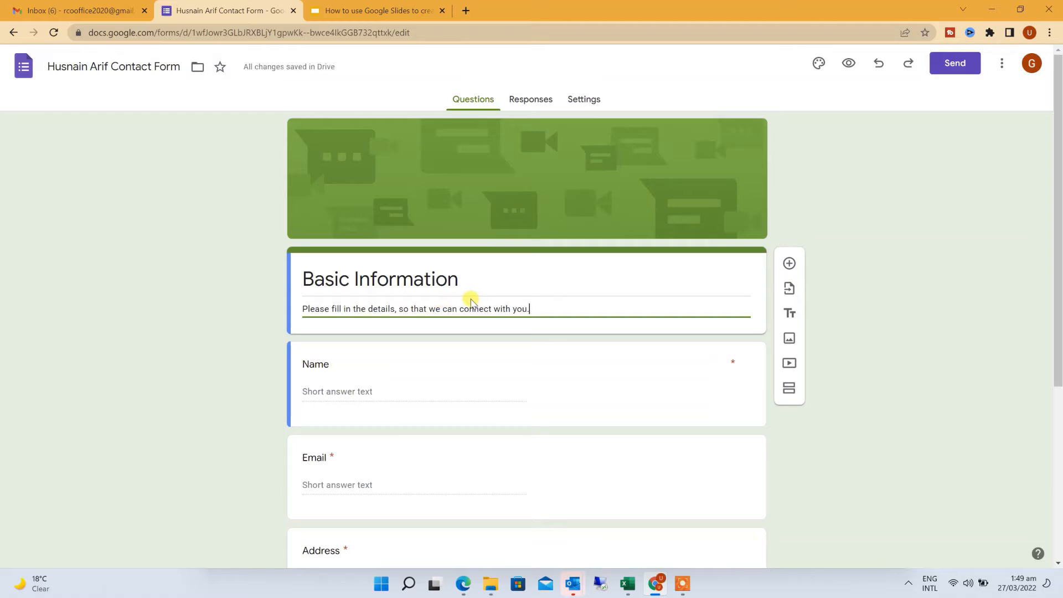
{"action": "scroll", "coordinate": [472, 300], "scroll_direction": "down", "scroll_amount": 2}
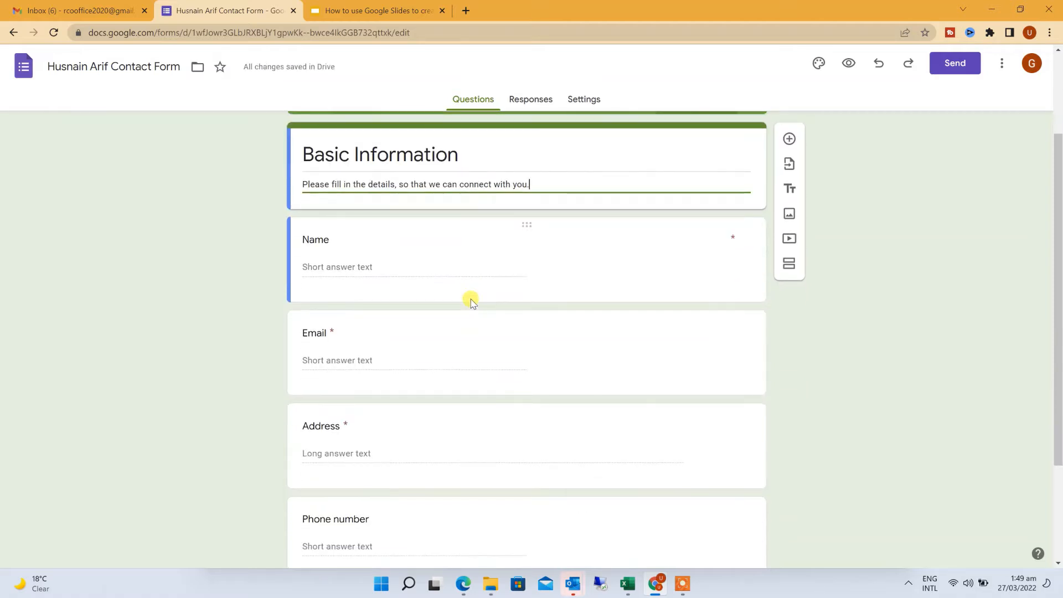
Switch the Name question through Short answer and Paragraph, finally setting it to Multiple choice
{"action": "left_click", "coordinate": [428, 266]}
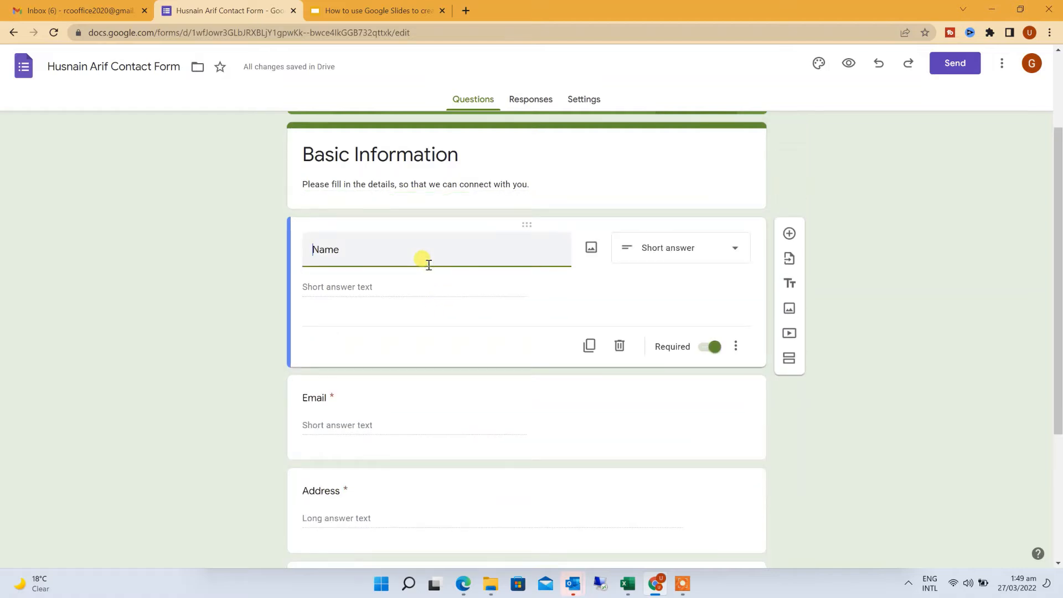
{"action": "double_click", "coordinate": [391, 255]}
{"action": "left_click", "coordinate": [391, 255]}
{"action": "left_click", "coordinate": [383, 288]}
{"action": "left_click", "coordinate": [739, 251]}
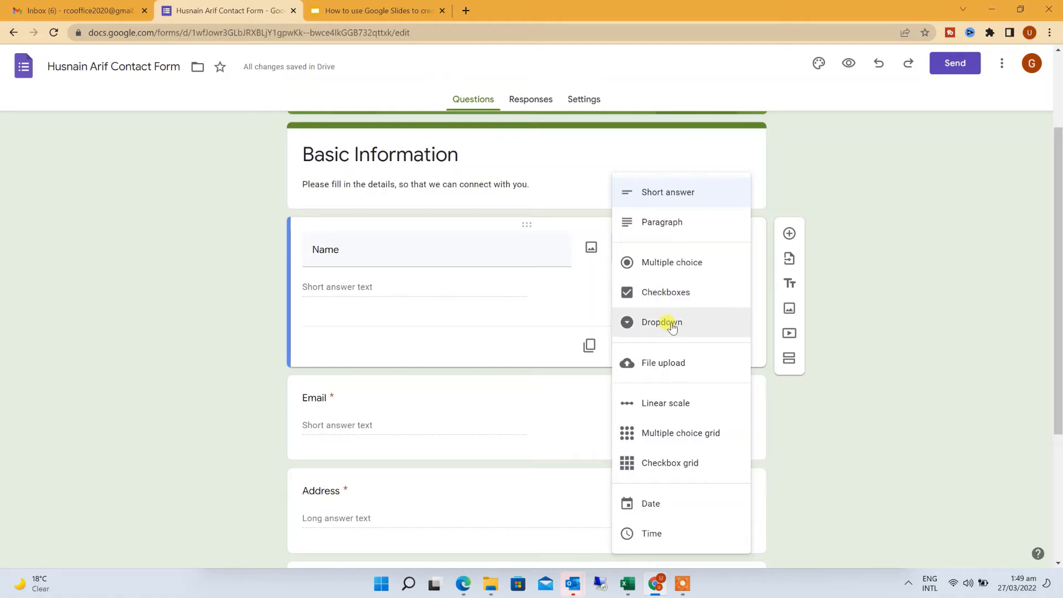
{"action": "left_click", "coordinate": [674, 201]}
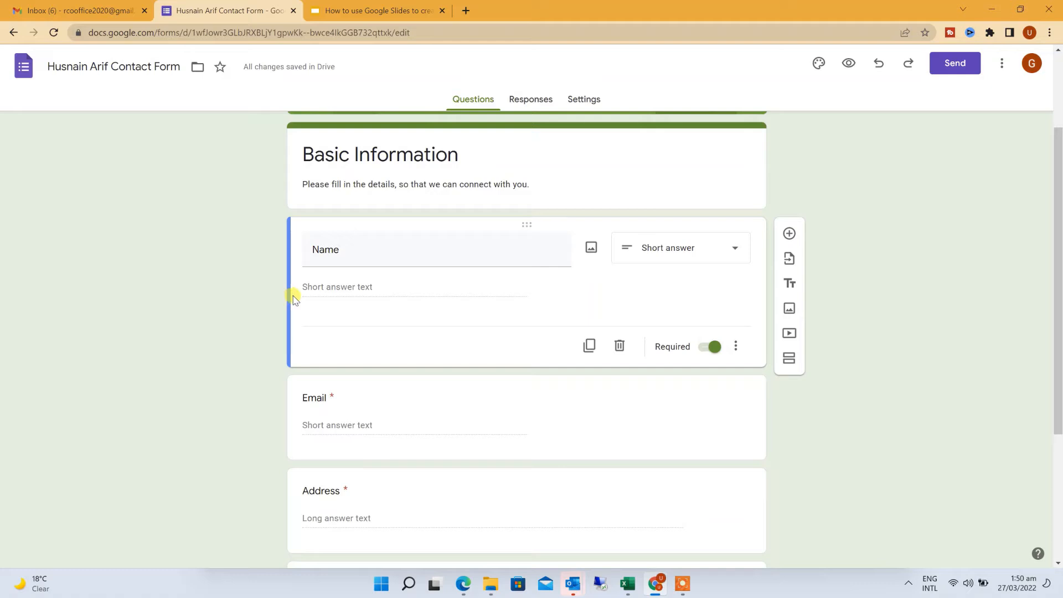
{"action": "left_click", "coordinate": [666, 262]}
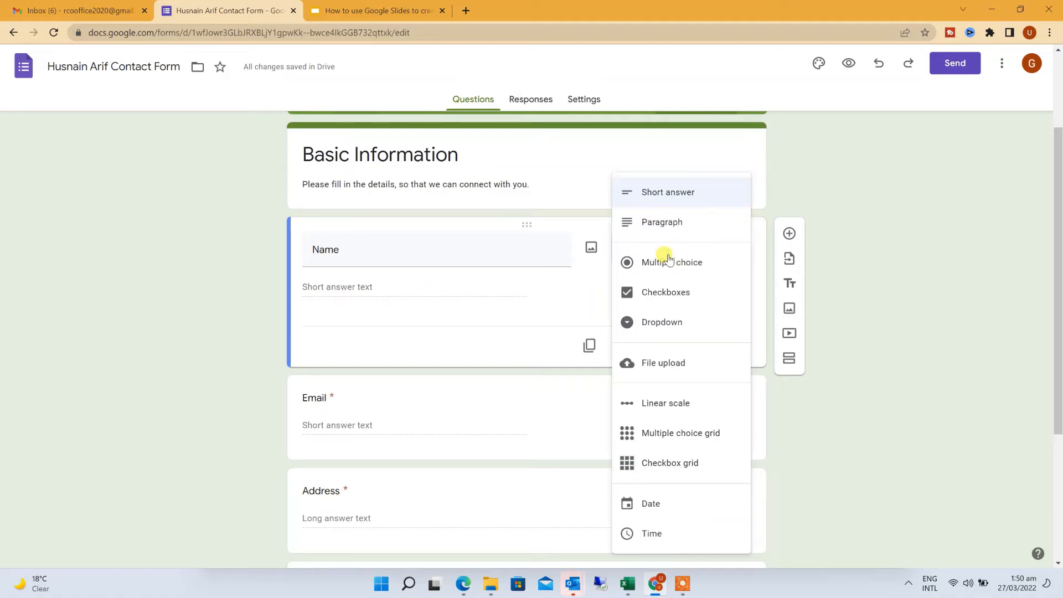
{"action": "left_click", "coordinate": [670, 230]}
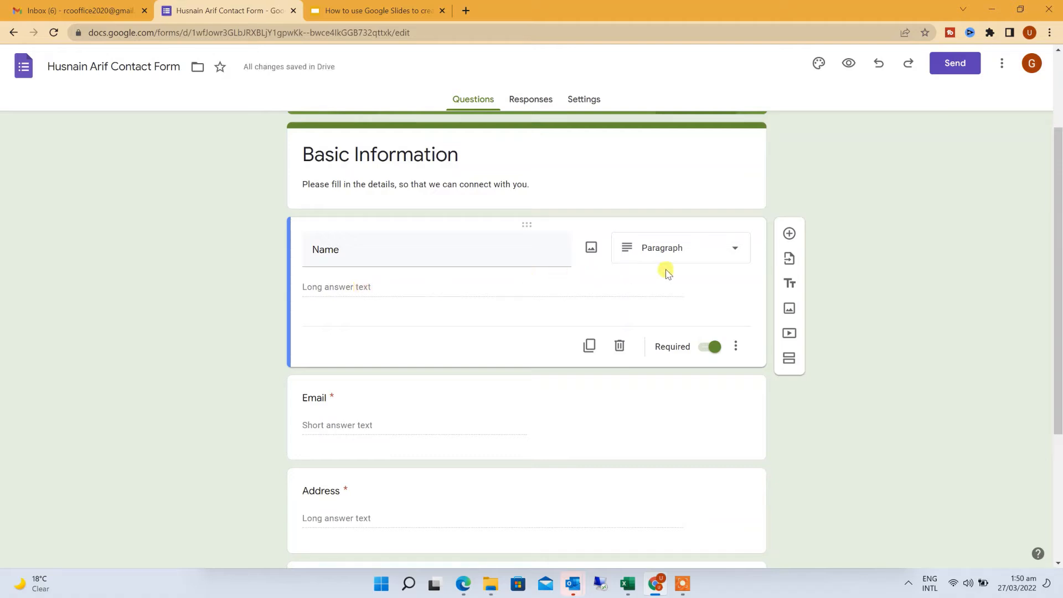
{"action": "left_click", "coordinate": [672, 255]}
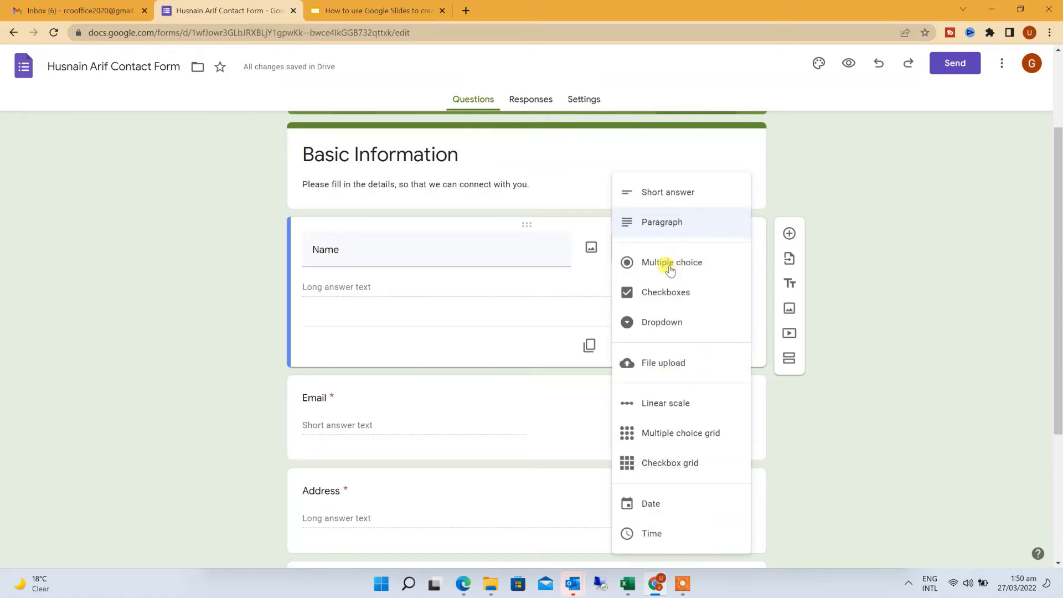
{"action": "left_click", "coordinate": [671, 262]}
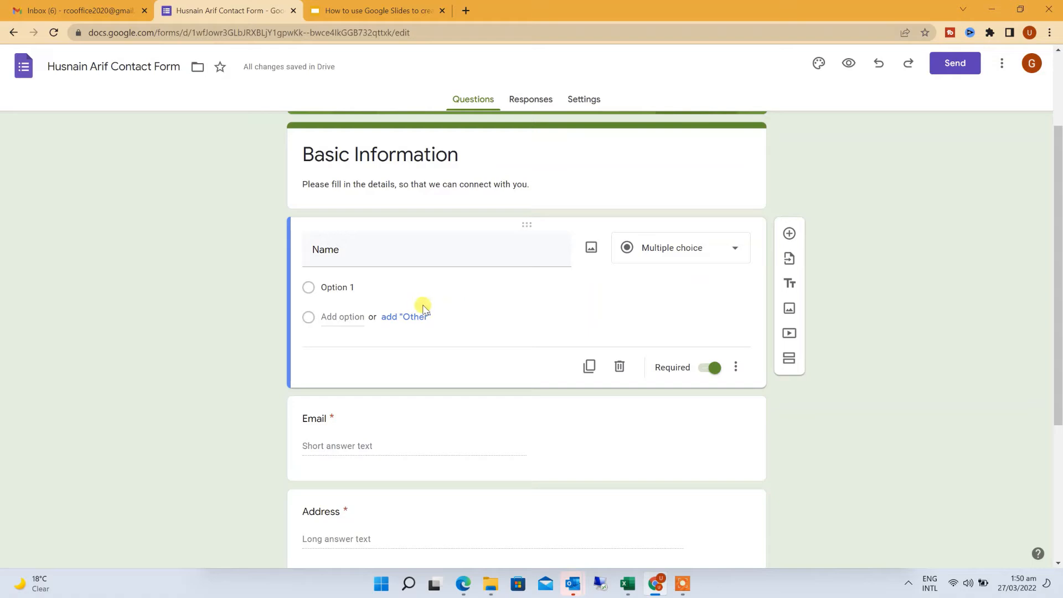
Retitle the question 'Are you Human ?' with Yes and No answers as Checkboxes
{"action": "left_click", "coordinate": [397, 289]}
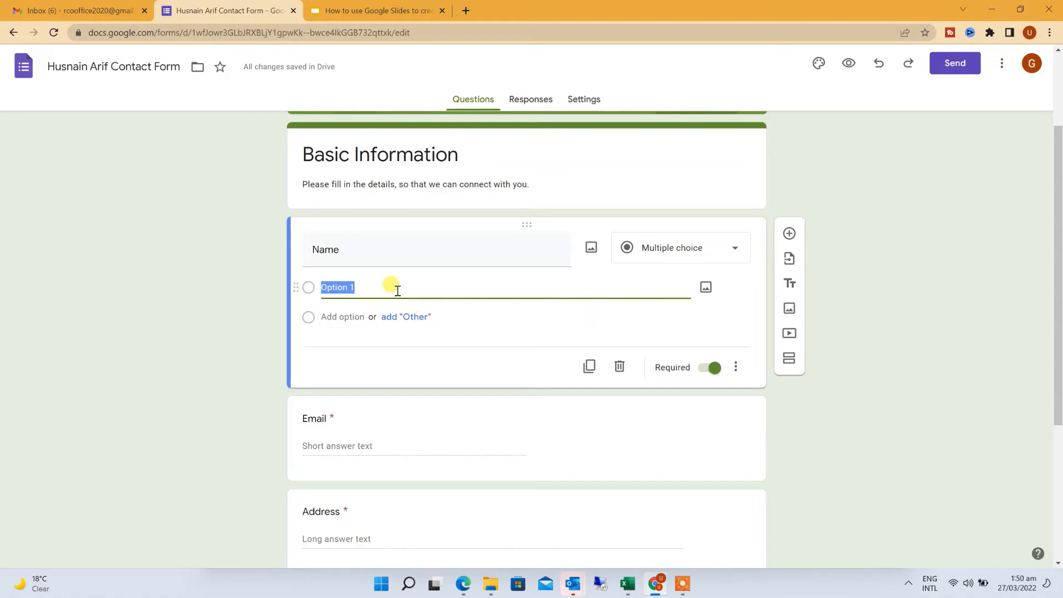
{"action": "left_click", "coordinate": [396, 249]}
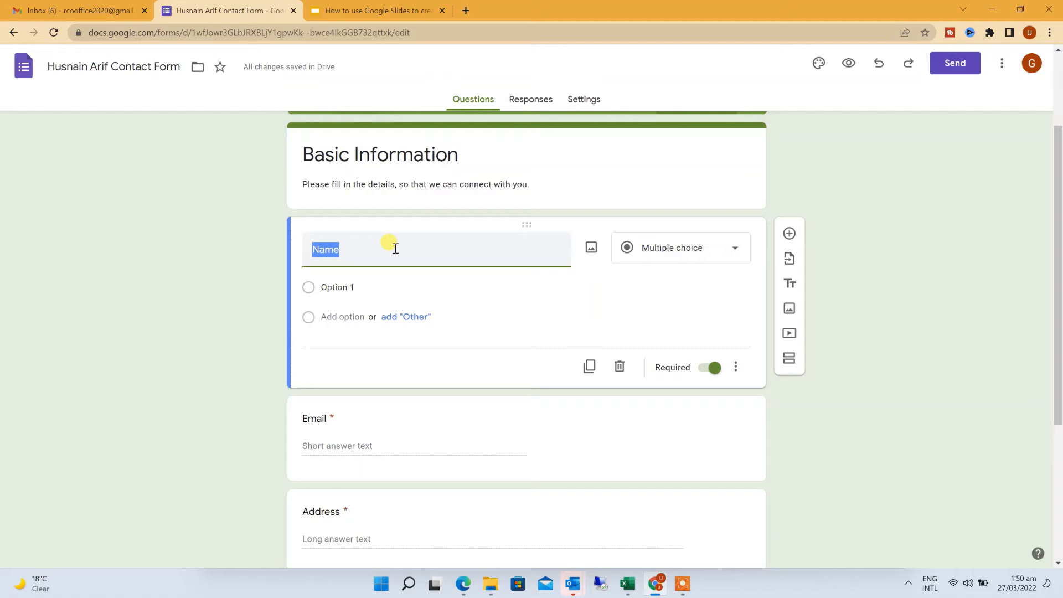
{"action": "type", "text": "Are you Human ?"}
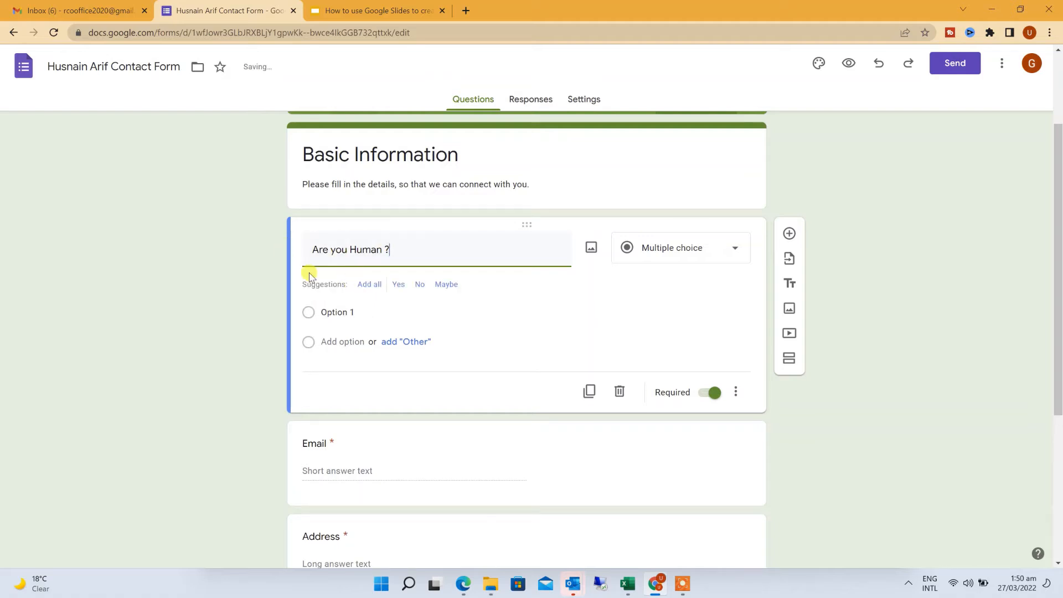
{"action": "left_click", "coordinate": [365, 306]}
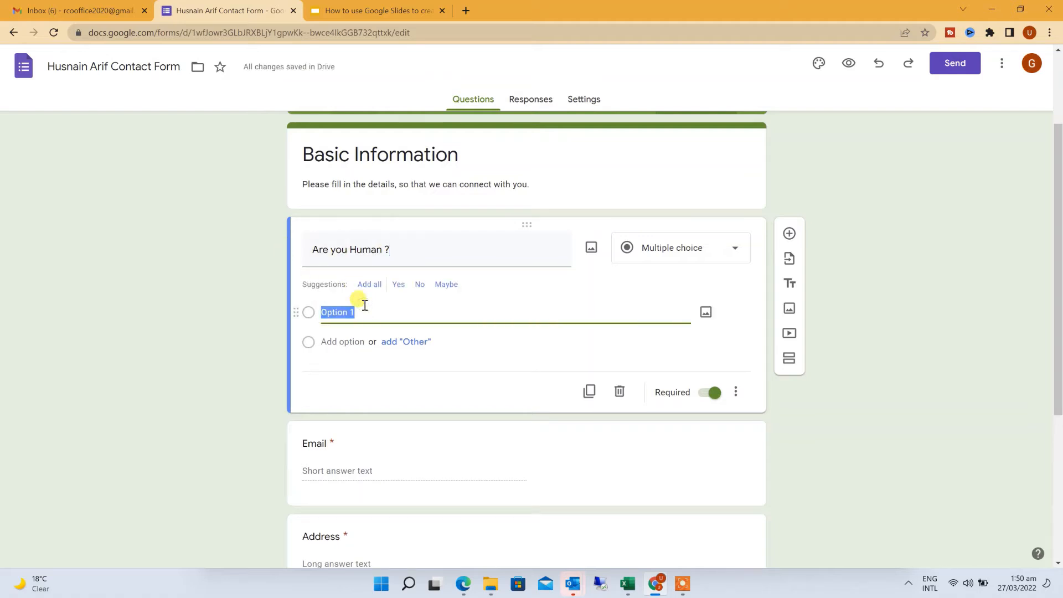
{"action": "type", "text": "Yes"}
{"action": "left_click", "coordinate": [356, 335]}
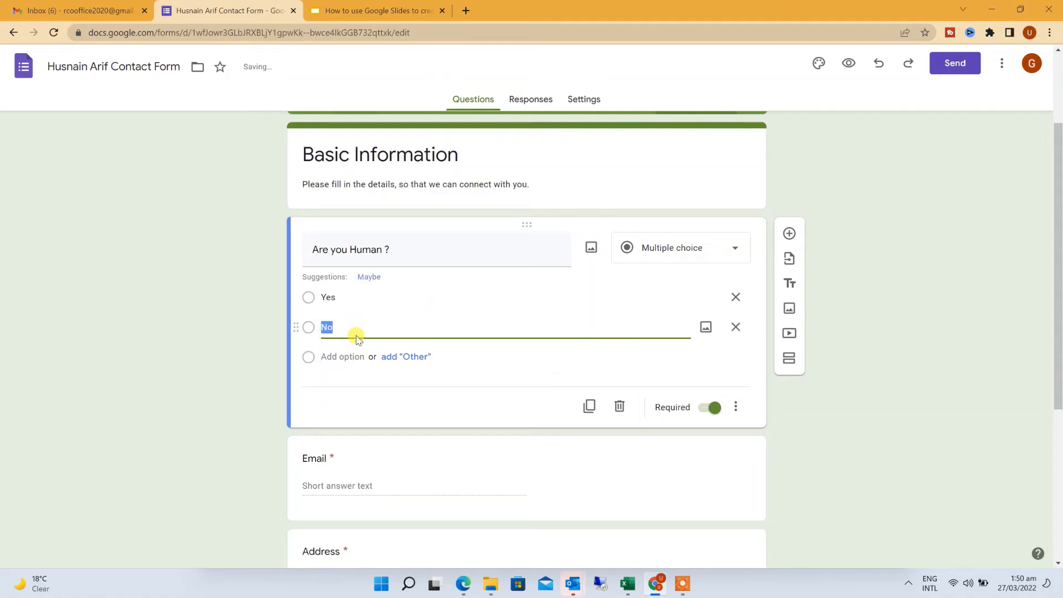
{"action": "left_click", "coordinate": [463, 380]}
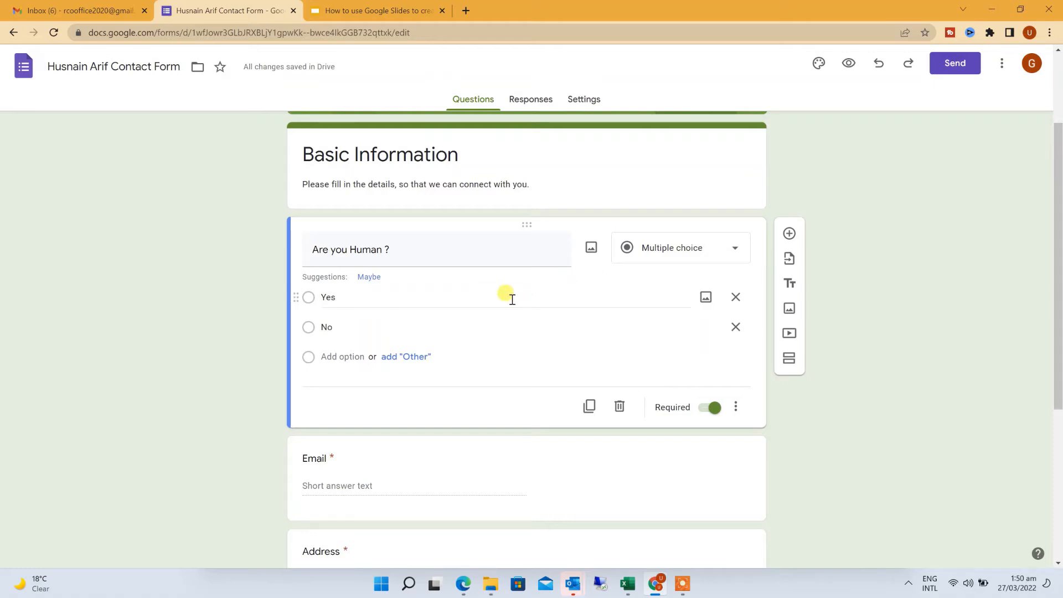
{"action": "left_click", "coordinate": [649, 255]}
{"action": "left_click", "coordinate": [659, 284]}
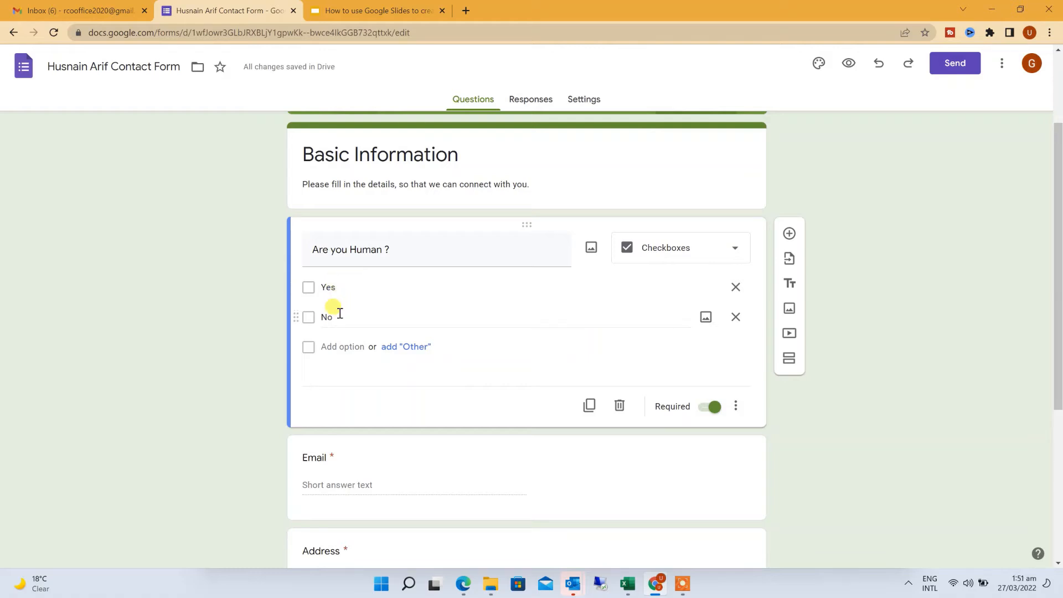
Retitle the checkbox question 'Select languages that you can speak ?'
{"action": "left_click", "coordinate": [408, 248]}
{"action": "left_click", "coordinate": [415, 251]}
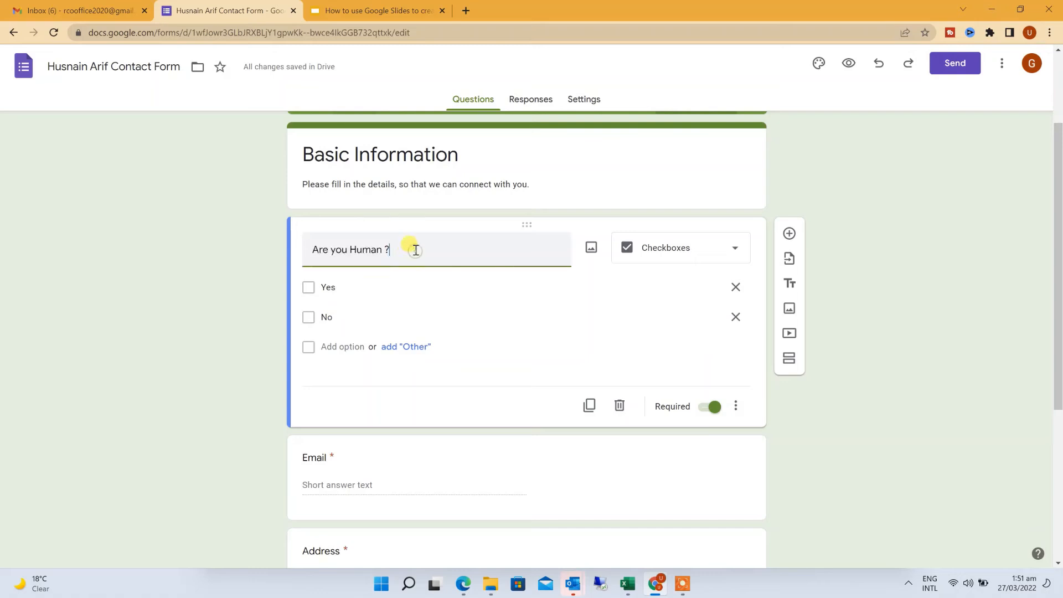
{"action": "triple_click", "coordinate": [415, 250]}
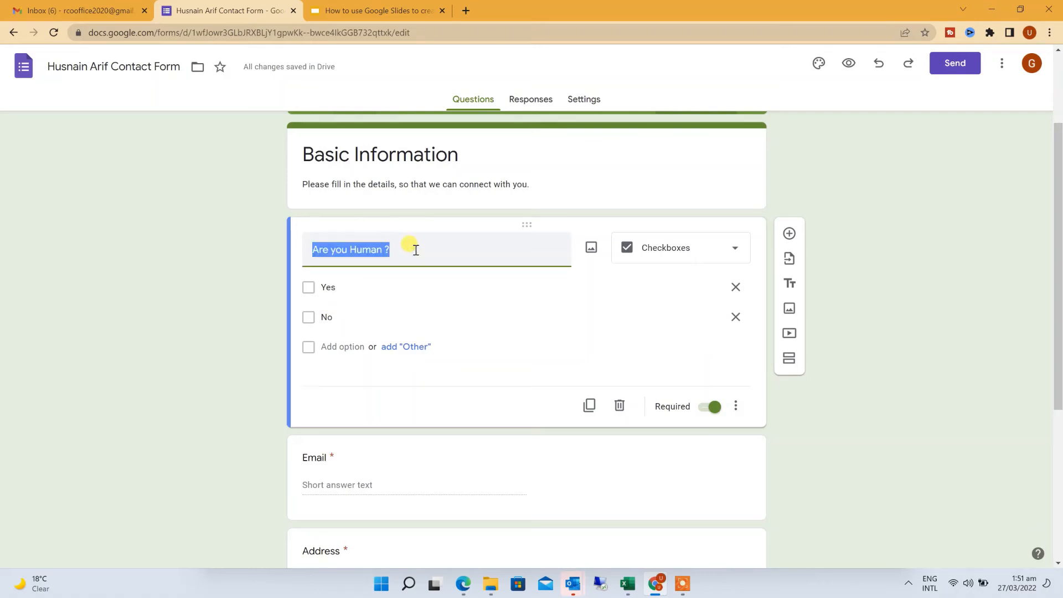
{"action": "type", "text": "Hu"}
{"action": "key", "text": "BackSpace"}
{"action": "key", "text": "BackSpace"}
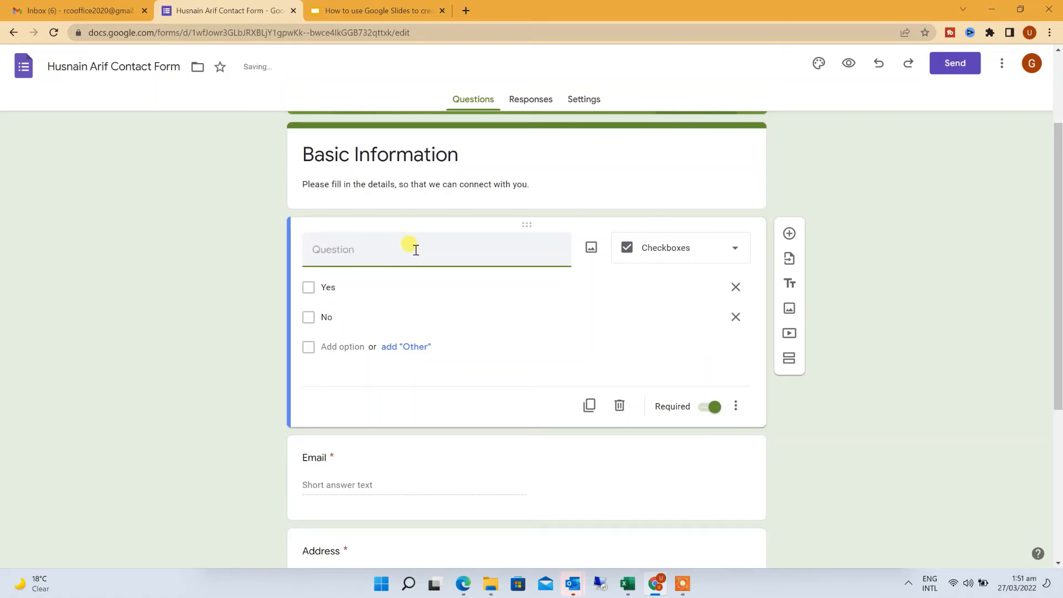
{"action": "type", "text": "Select languages that You can speak ?"}
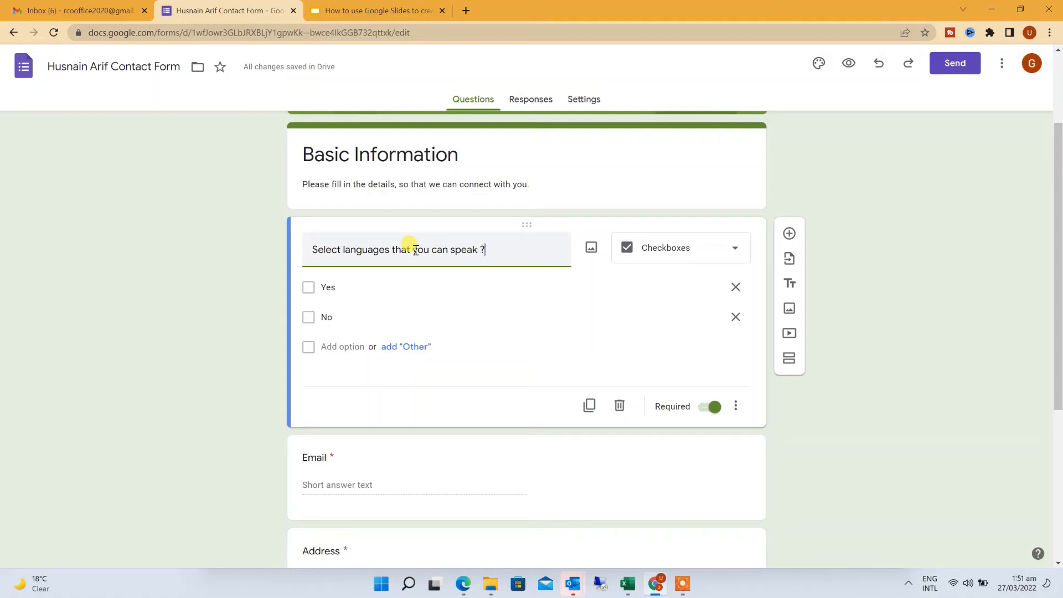
Replace the choices with English and French and add Italian as a third option
{"action": "left_click", "coordinate": [361, 288]}
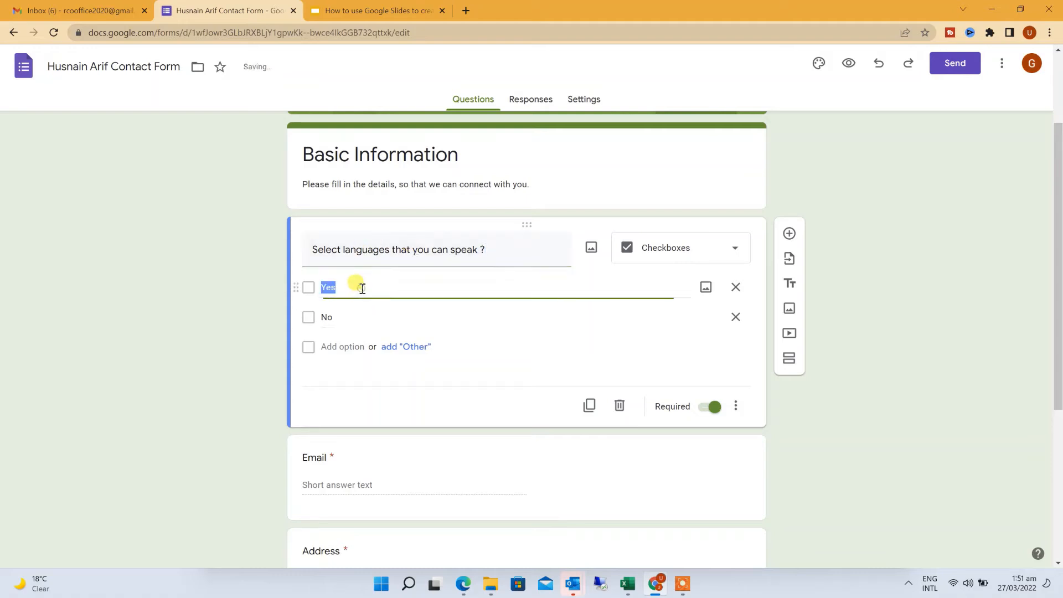
{"action": "type", "text": "English"}
{"action": "key", "text": "Tab"}
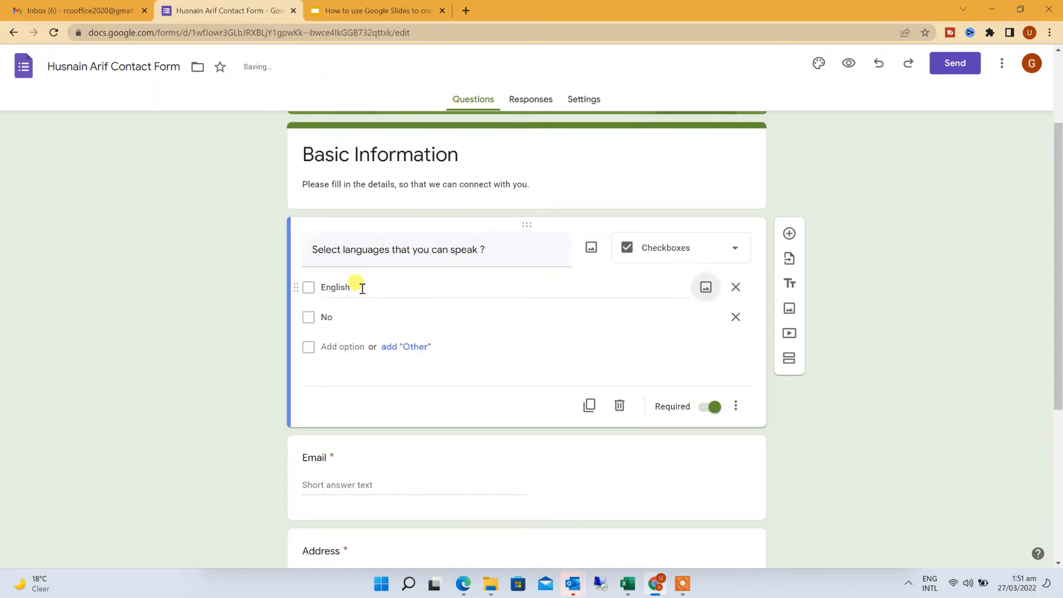
{"action": "left_click", "coordinate": [370, 325]}
{"action": "type", "text": "Fre"}
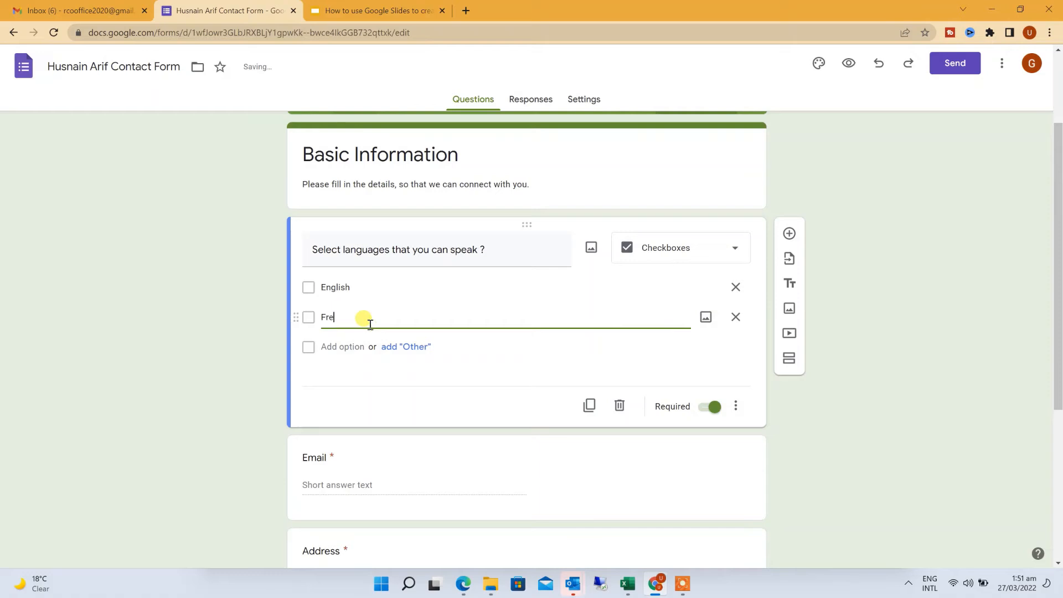
{"action": "type", "text": "nch"}
{"action": "left_click", "coordinate": [358, 342]}
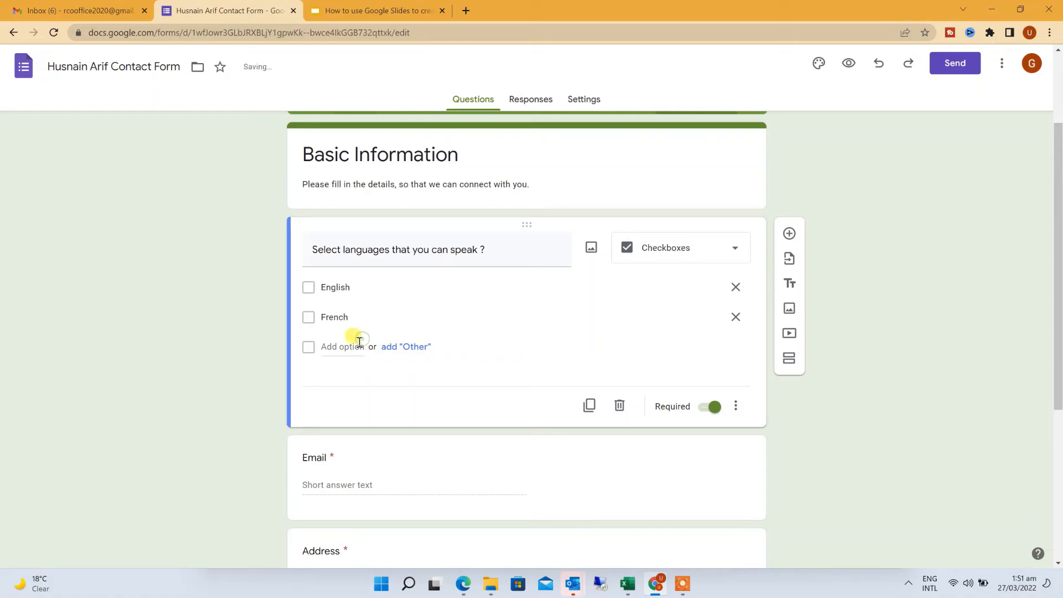
{"action": "type", "text": "It"}
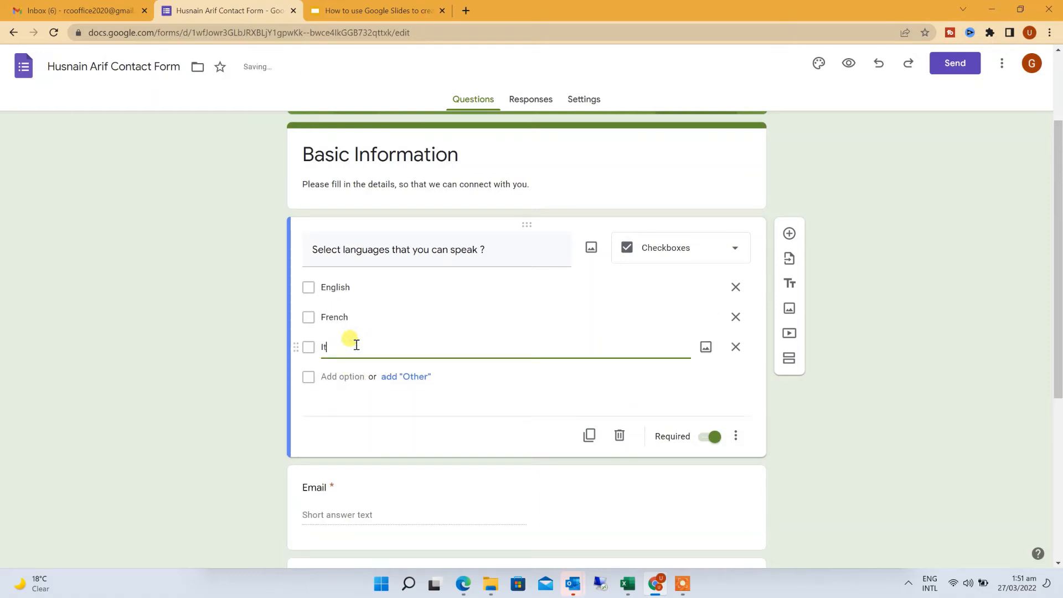
{"action": "type", "text": "alian"}
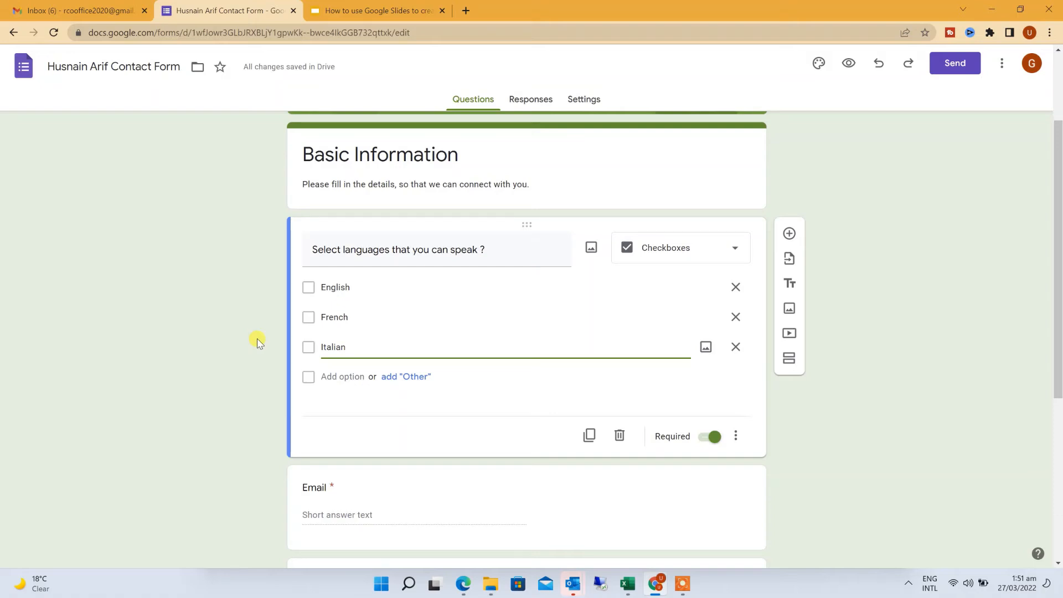
{"action": "scroll", "coordinate": [257, 342], "scroll_direction": "down", "scroll_amount": 2}
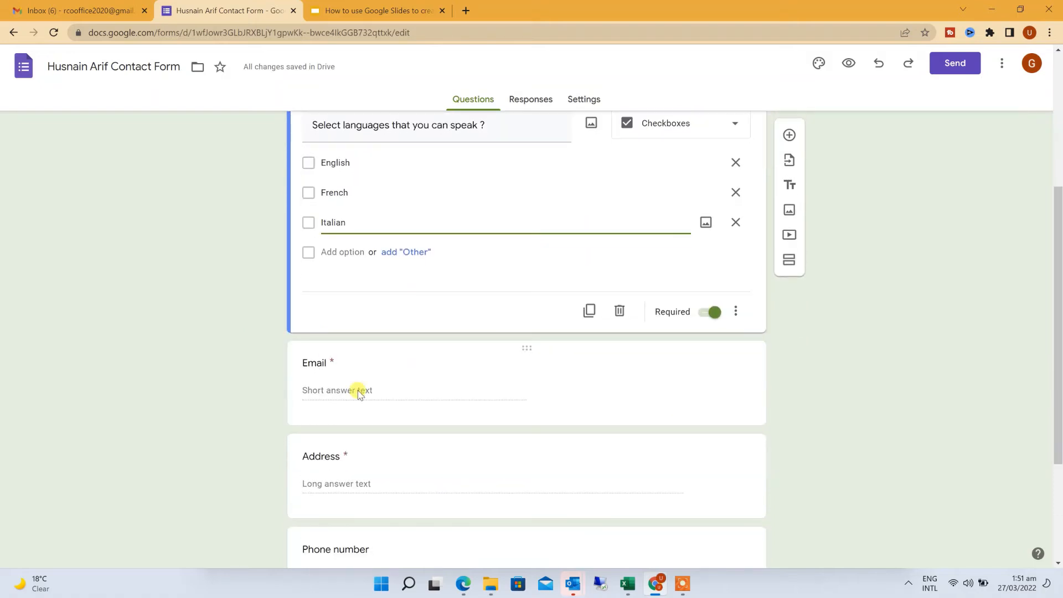
{"action": "scroll", "coordinate": [359, 391], "scroll_direction": "up", "scroll_amount": 2}
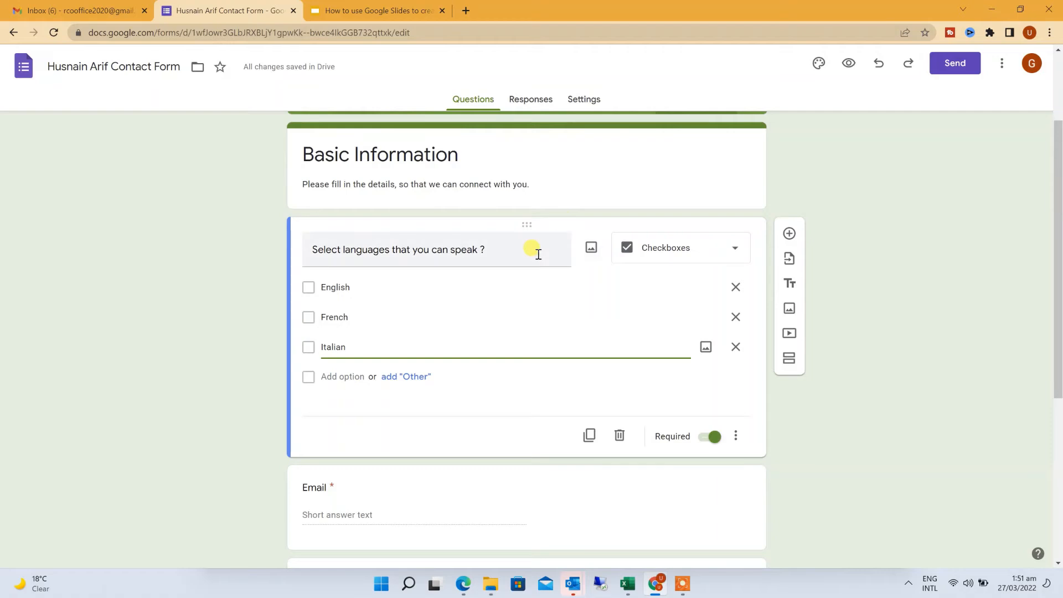
{"action": "scroll", "coordinate": [517, 349], "scroll_direction": "down", "scroll_amount": 3}
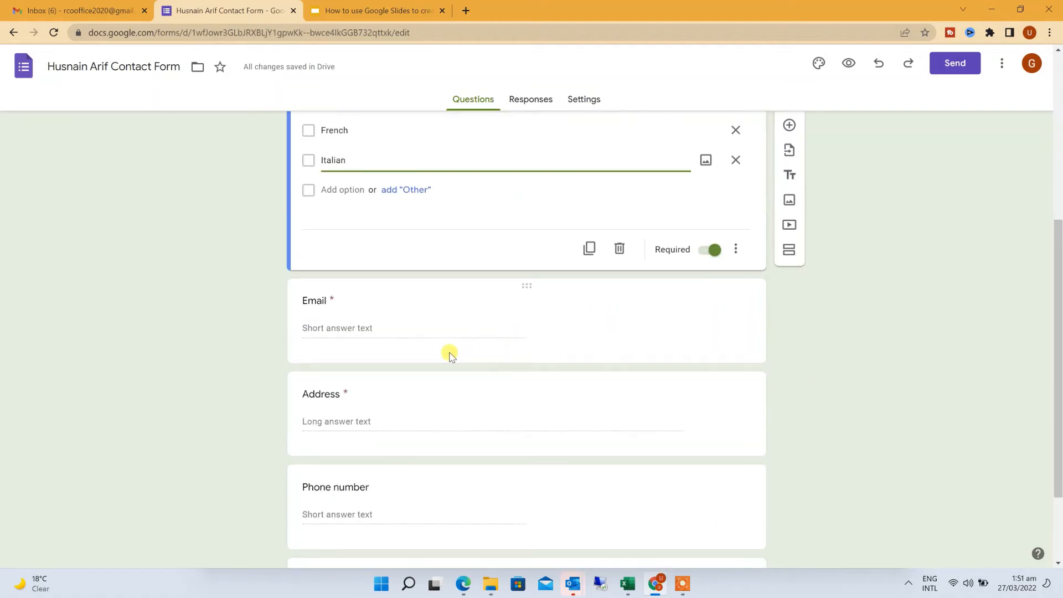
{"action": "left_click", "coordinate": [402, 328]}
Edit the Email question title and remove its email validation rule
{"action": "double_click", "coordinate": [387, 216]}
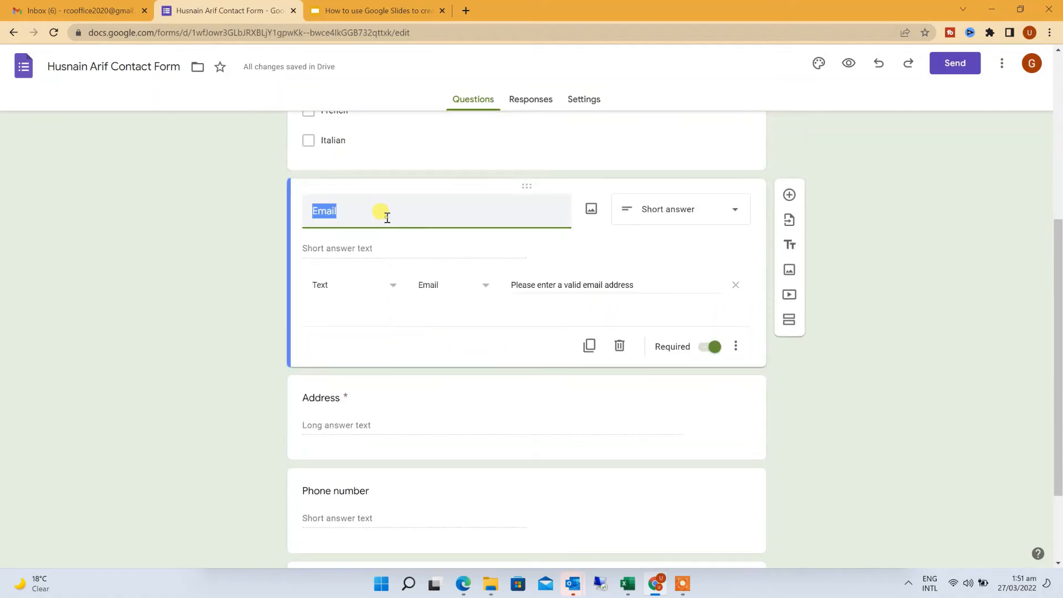
{"action": "type", "text": "Name"}
{"action": "left_click", "coordinate": [736, 285]}
{"action": "scroll", "coordinate": [505, 351], "scroll_direction": "down", "scroll_amount": 2}
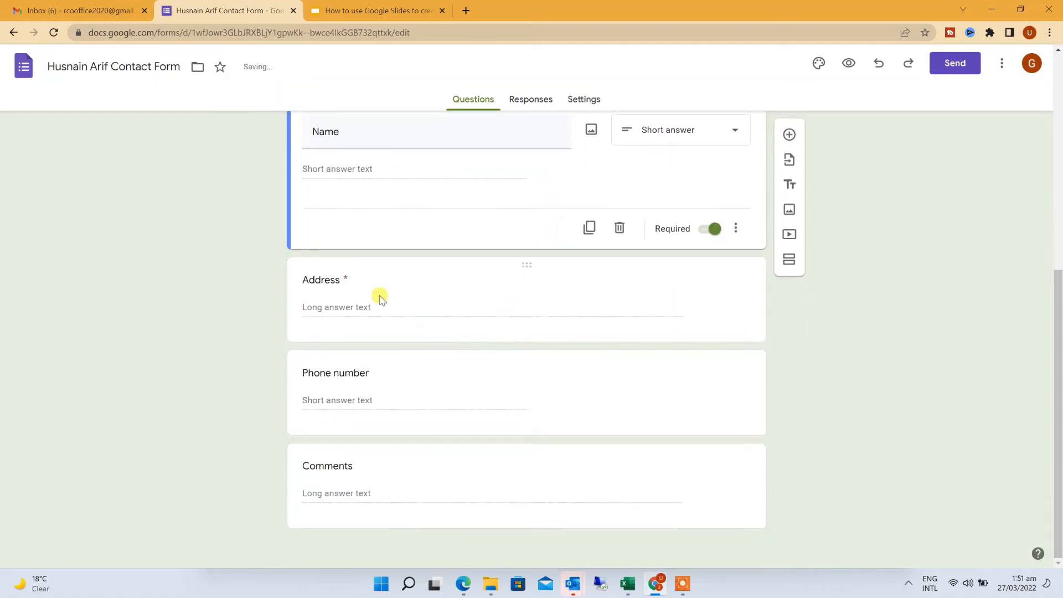
Change the Address question to Multiple choice
{"action": "left_click", "coordinate": [380, 299]}
{"action": "double_click", "coordinate": [376, 227]}
{"action": "scroll", "coordinate": [411, 266], "scroll_direction": "up", "scroll_amount": 1}
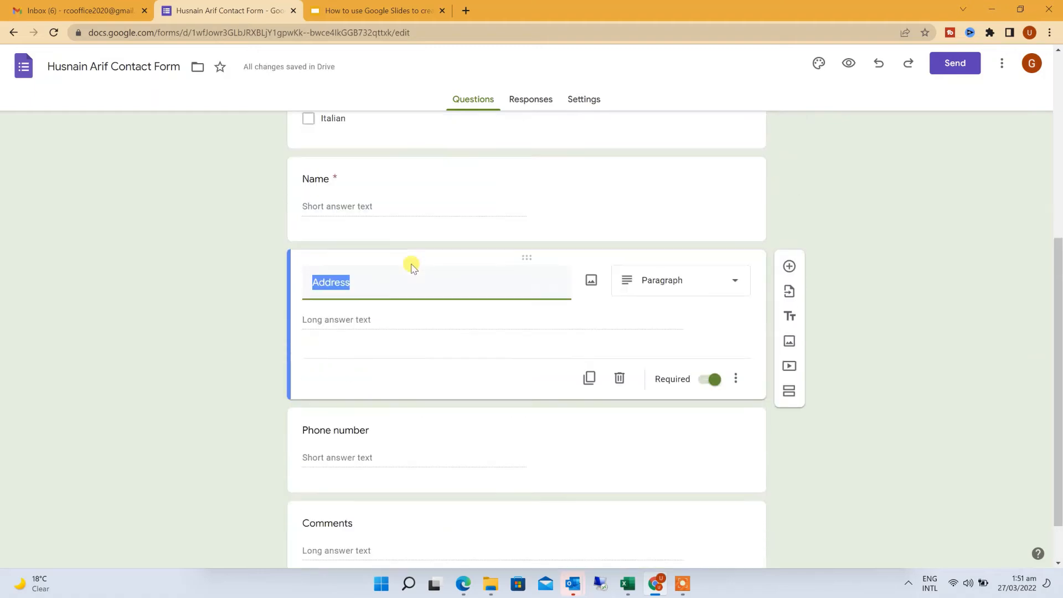
{"action": "scroll", "coordinate": [411, 266], "scroll_direction": "up", "scroll_amount": 5}
{"action": "scroll", "coordinate": [469, 297], "scroll_direction": "down", "scroll_amount": 2}
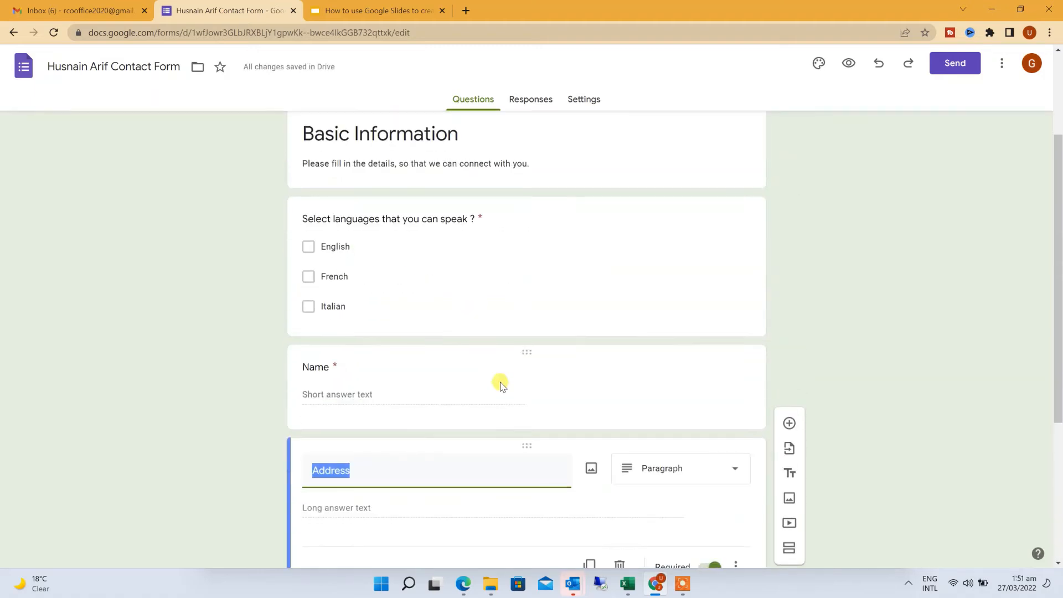
{"action": "scroll", "coordinate": [501, 386], "scroll_direction": "down", "scroll_amount": 2}
{"action": "left_click", "coordinate": [667, 347]}
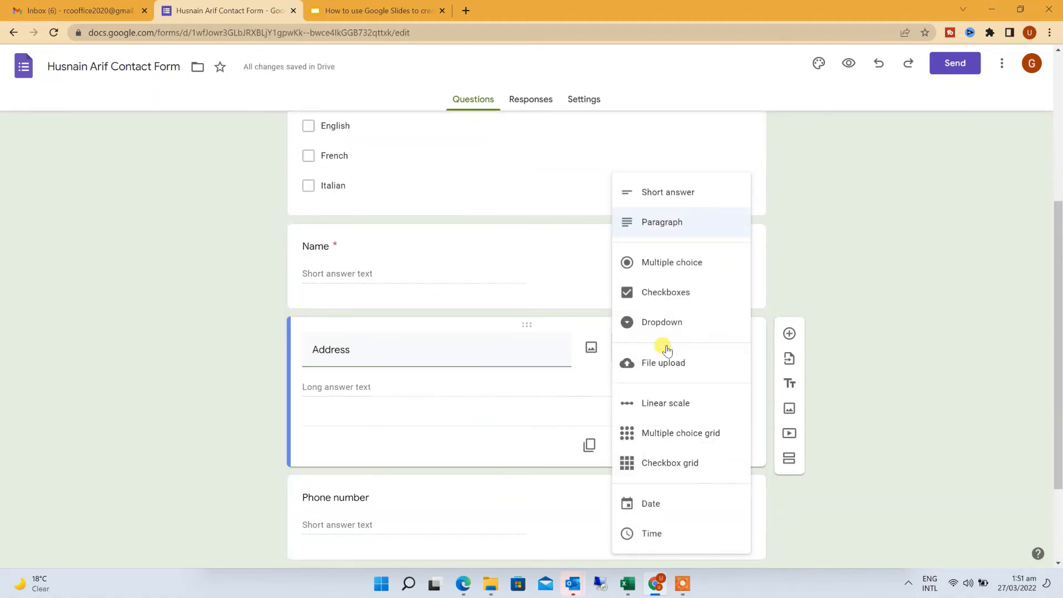
{"action": "left_click", "coordinate": [671, 274]}
Retitle it 'Are you Human ?' and keep only the Yes and No answers
{"action": "left_click", "coordinate": [449, 353]}
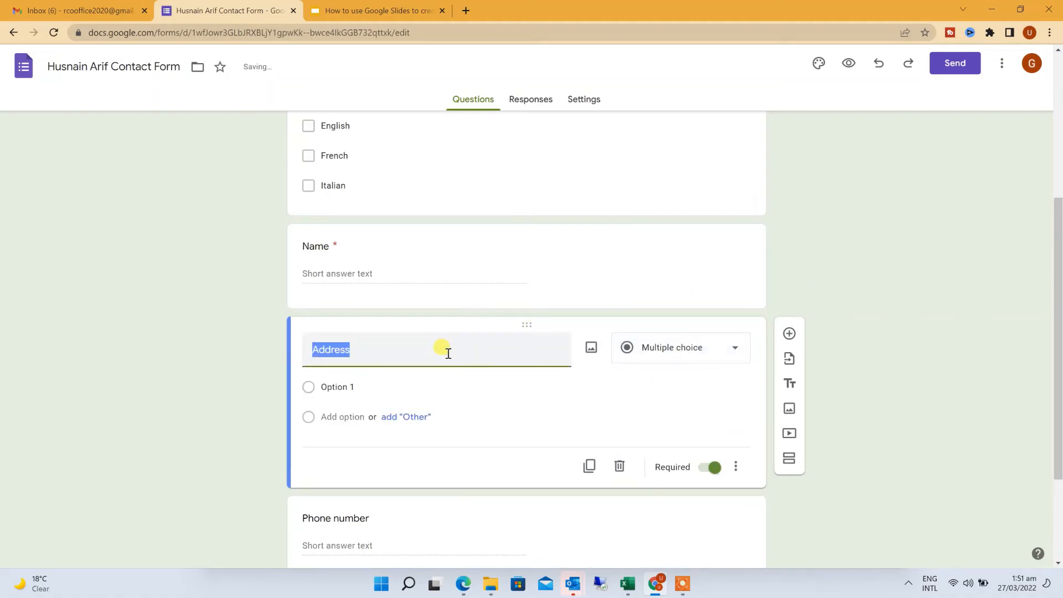
{"action": "type", "text": "A"}
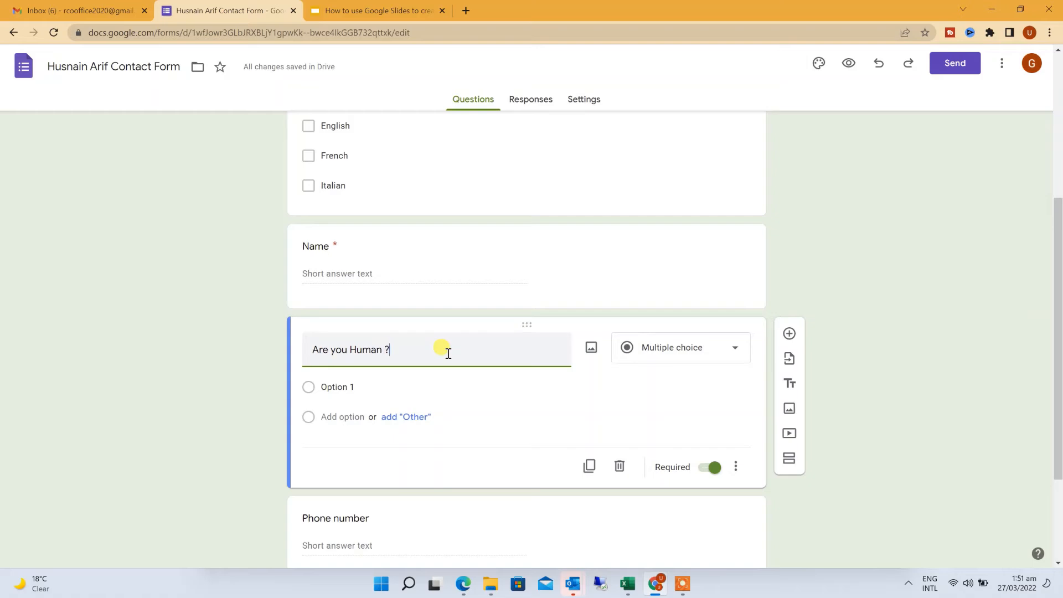
{"action": "left_click", "coordinate": [368, 385]}
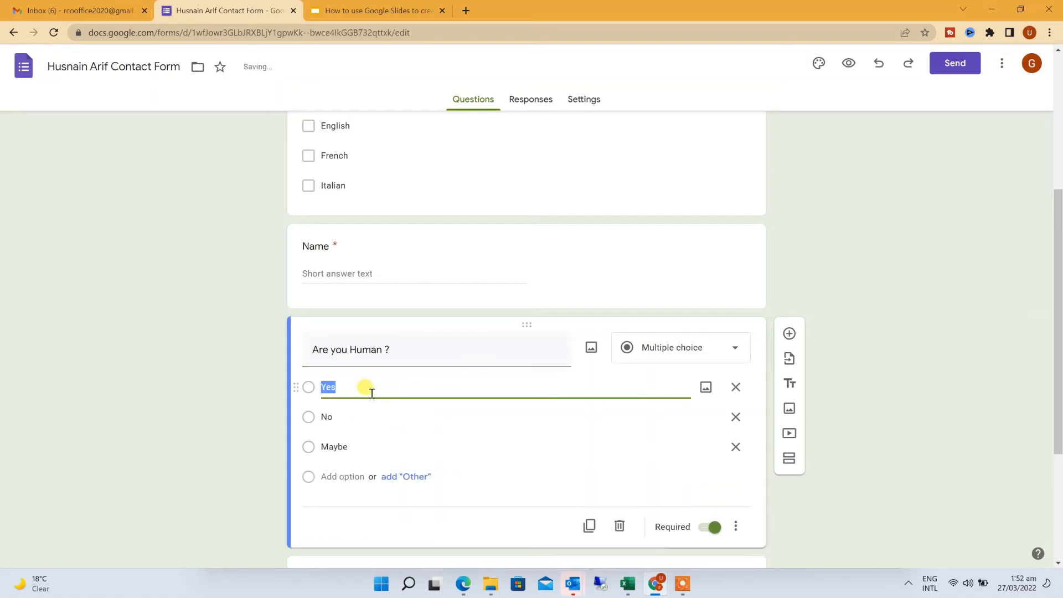
{"action": "left_click", "coordinate": [736, 448]}
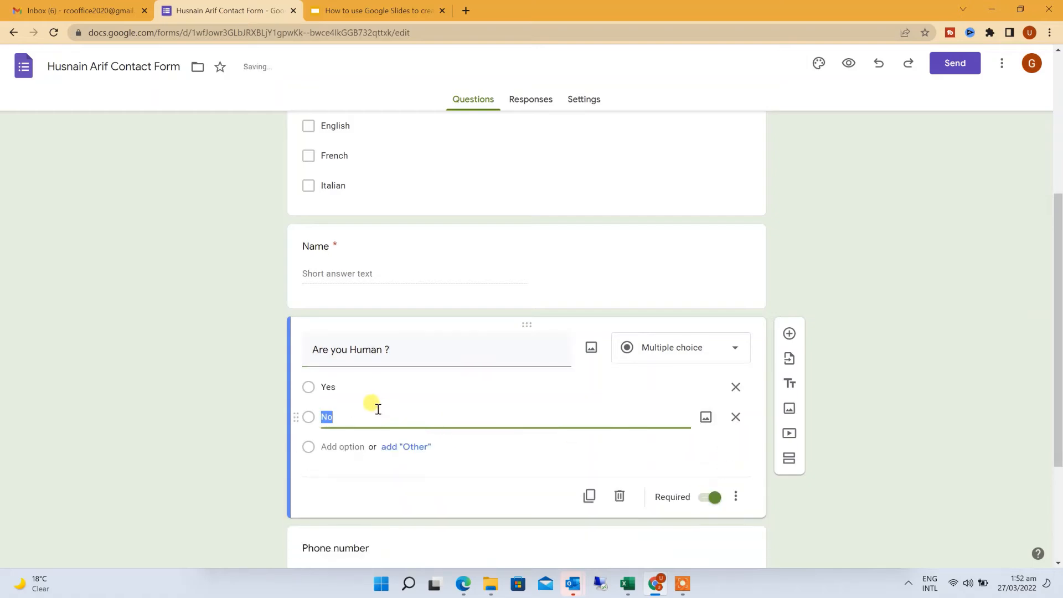
{"action": "scroll", "coordinate": [364, 408], "scroll_direction": "down", "scroll_amount": 3}
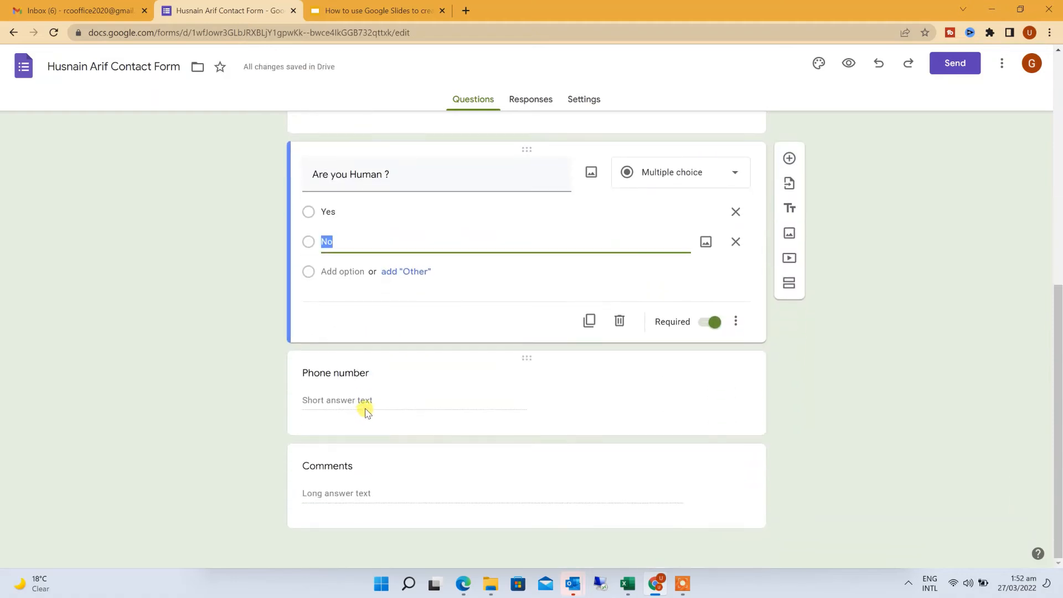
Keep the Phone number question as a Short answer
{"action": "left_click", "coordinate": [365, 412]}
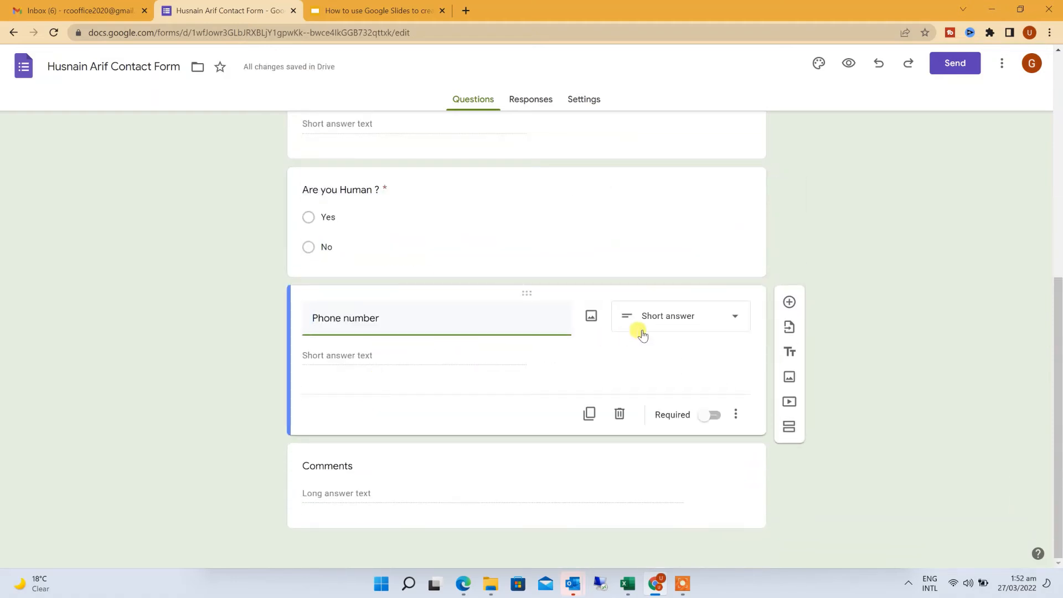
{"action": "left_click", "coordinate": [669, 318]}
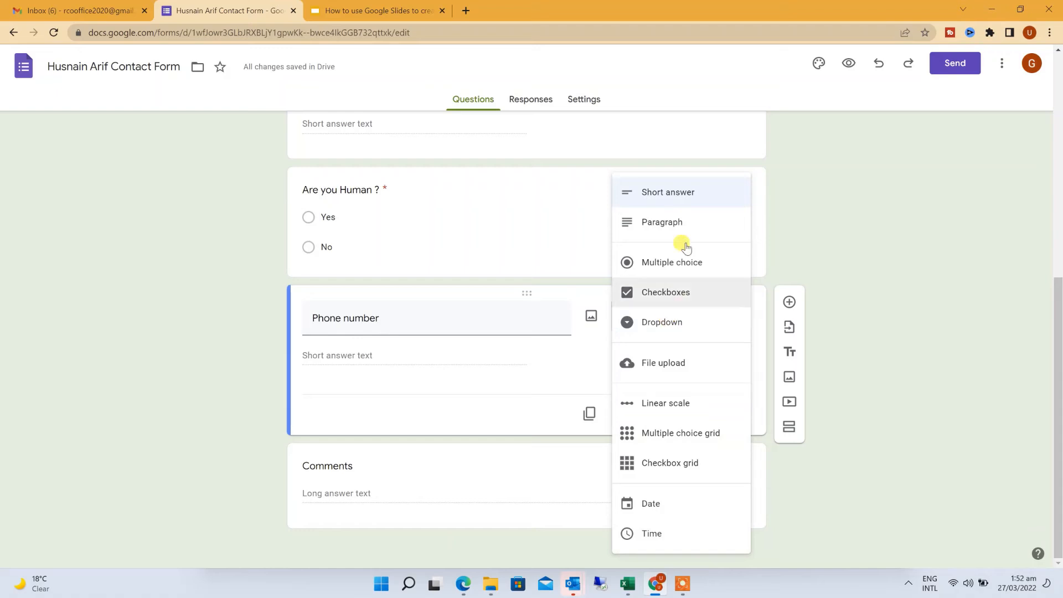
{"action": "left_click", "coordinate": [680, 197]}
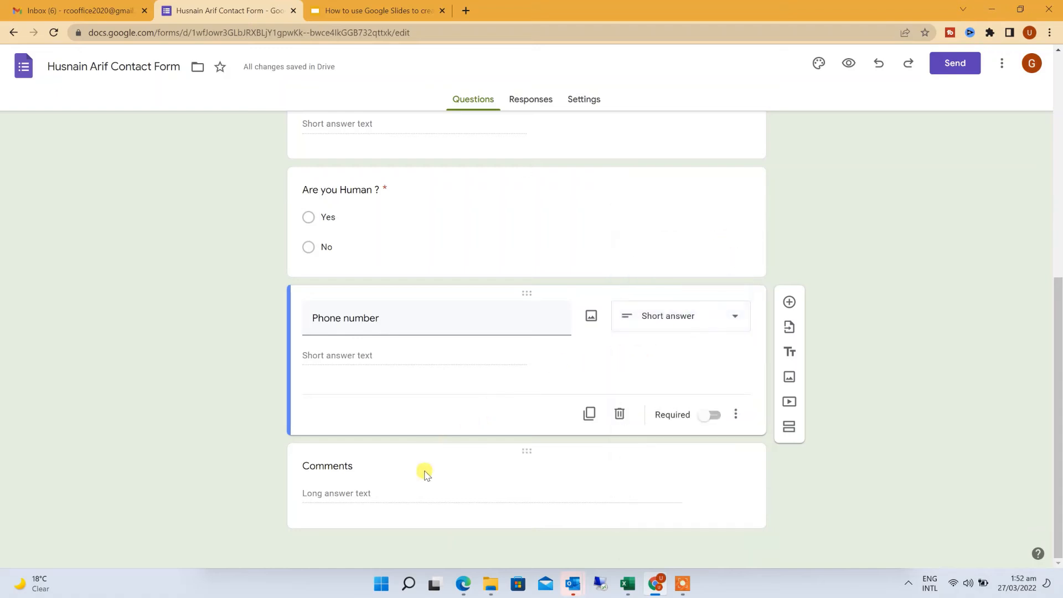
Delete the Comments question
{"action": "left_click", "coordinate": [608, 497]}
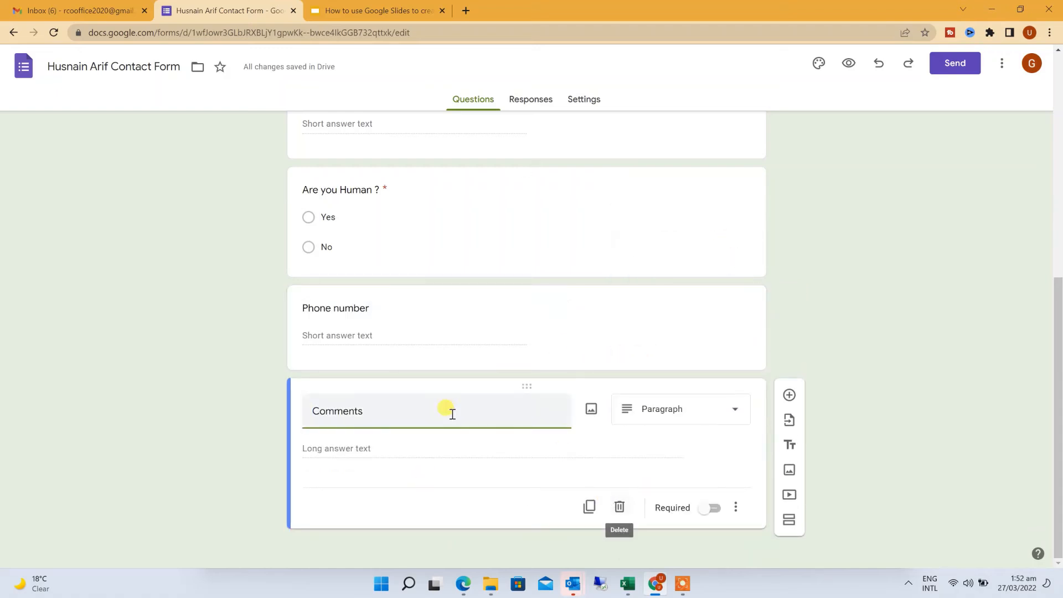
{"action": "left_click", "coordinate": [619, 508]}
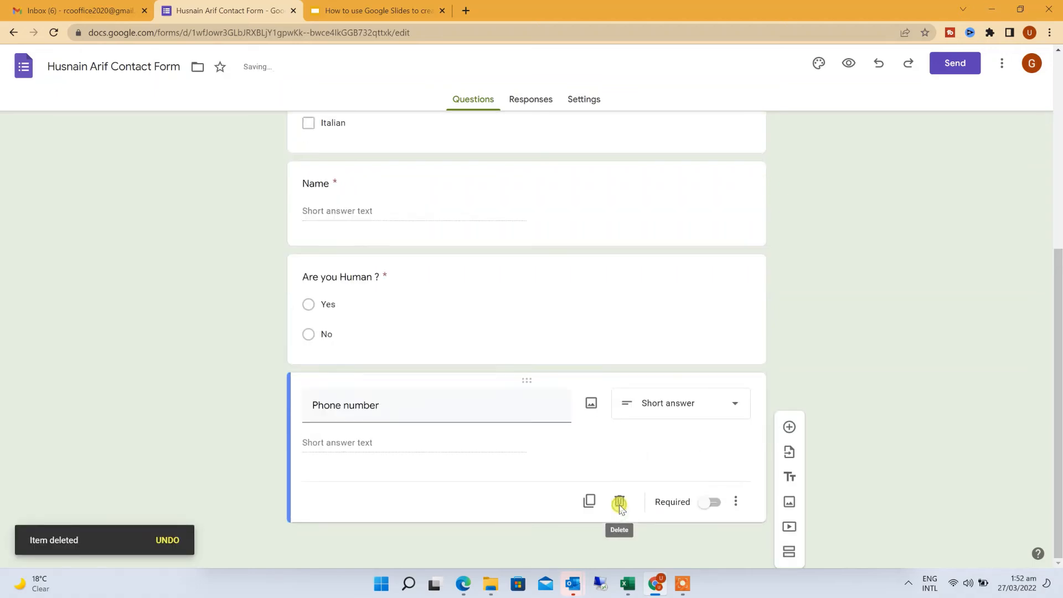
{"action": "scroll", "coordinate": [481, 417], "scroll_direction": "up", "scroll_amount": 6}
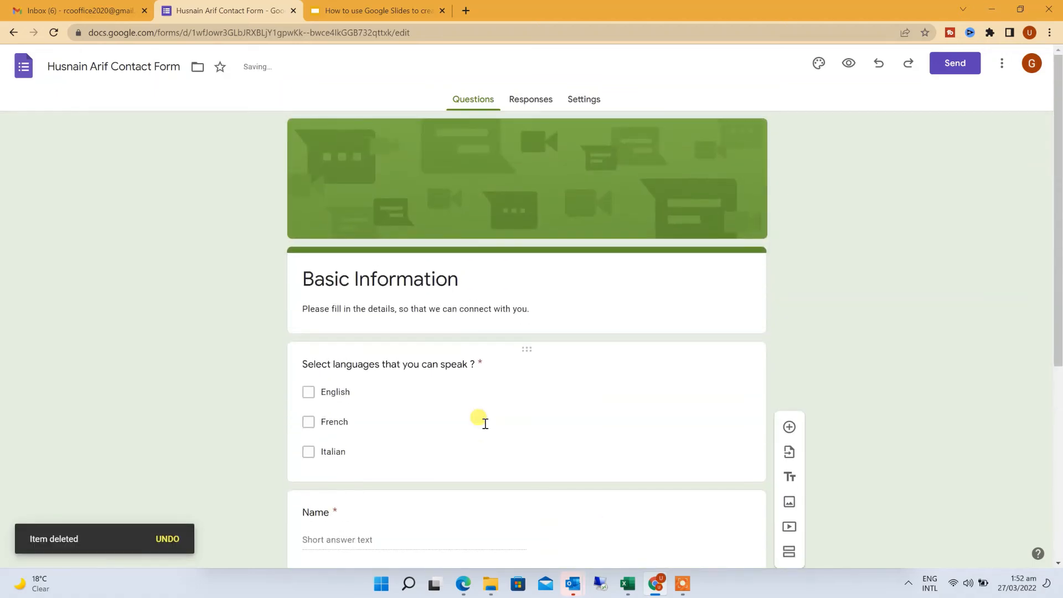
{"action": "scroll", "coordinate": [485, 423], "scroll_direction": "down", "scroll_amount": 3}
{"action": "scroll", "coordinate": [485, 426], "scroll_direction": "down", "scroll_amount": 2}
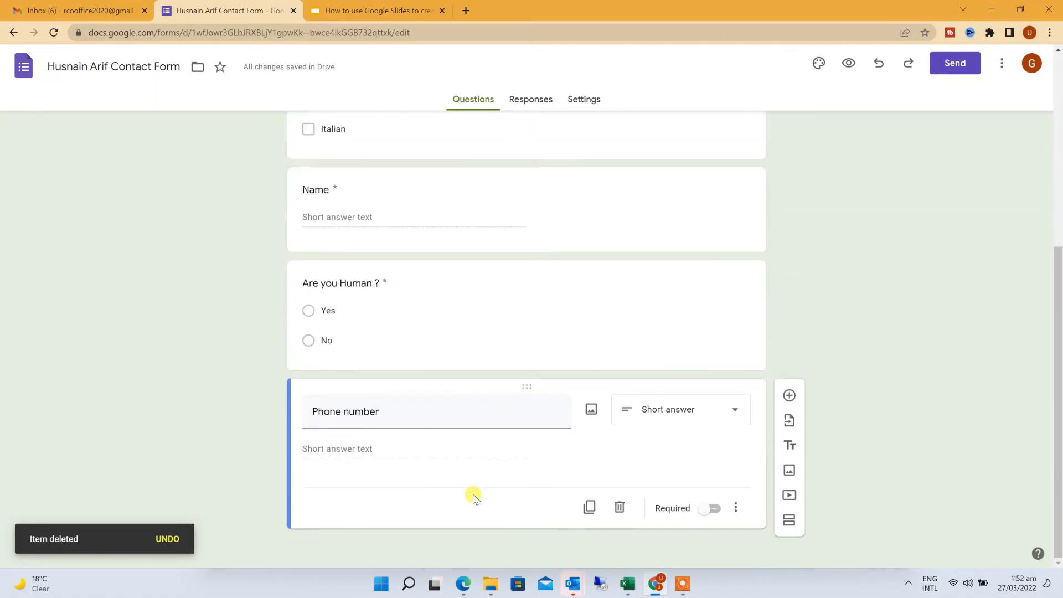
Add a new question after Phone number, setting its type to Date and then Time
{"action": "left_click", "coordinate": [789, 395]}
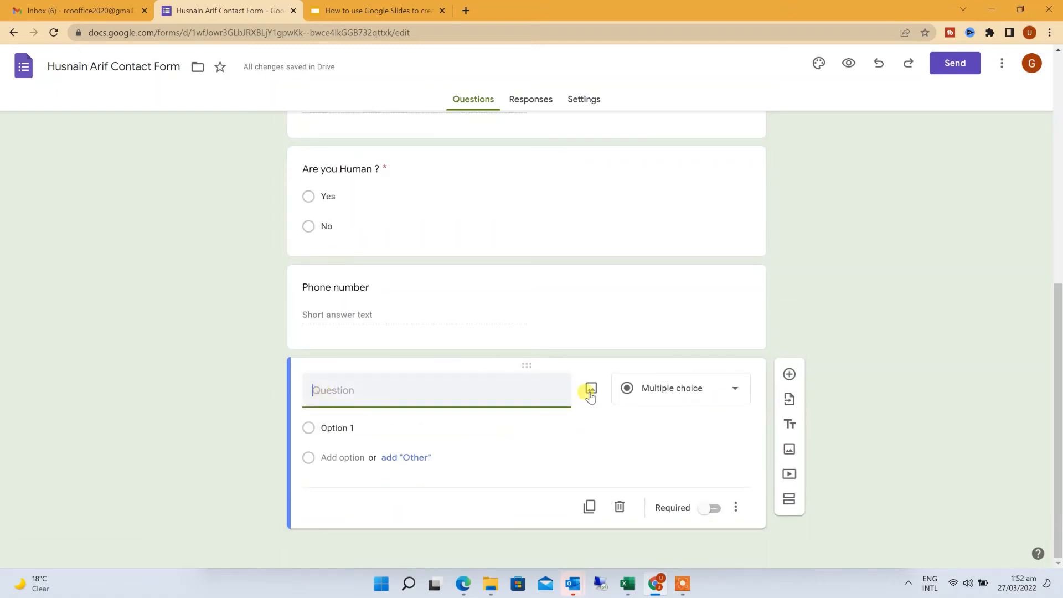
{"action": "left_click", "coordinate": [667, 391]}
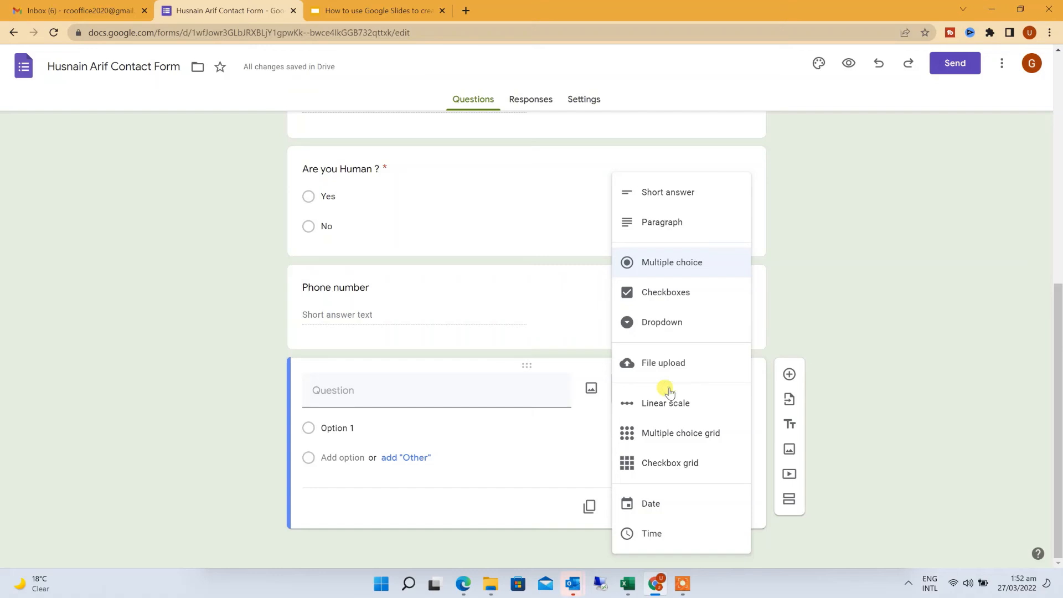
{"action": "left_click", "coordinate": [652, 514]}
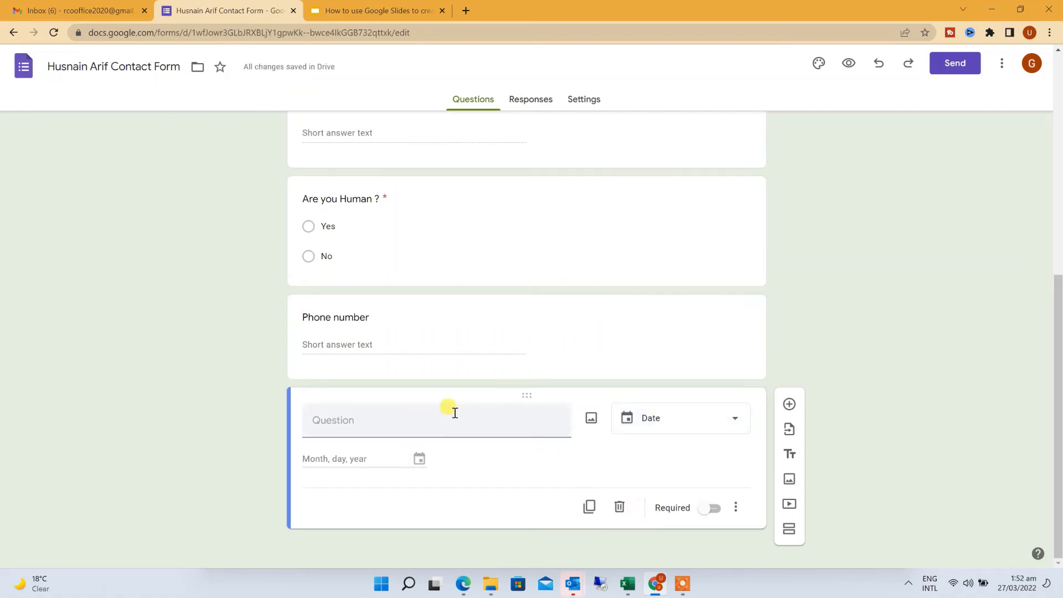
{"action": "left_click", "coordinate": [668, 428]}
{"action": "left_click", "coordinate": [662, 446]}
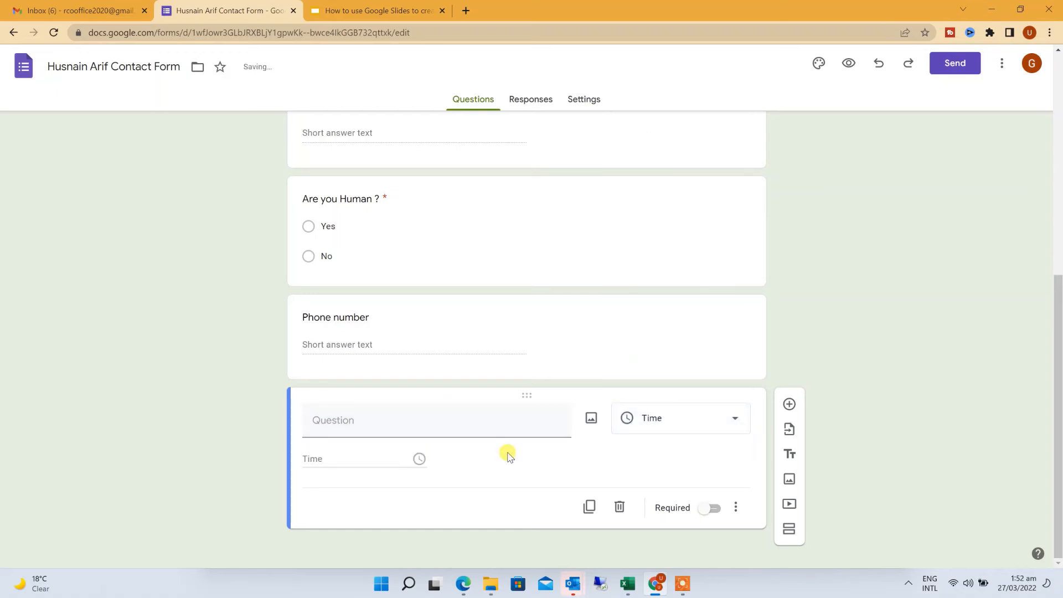
{"action": "scroll", "coordinate": [509, 456], "scroll_direction": "up", "scroll_amount": 5}
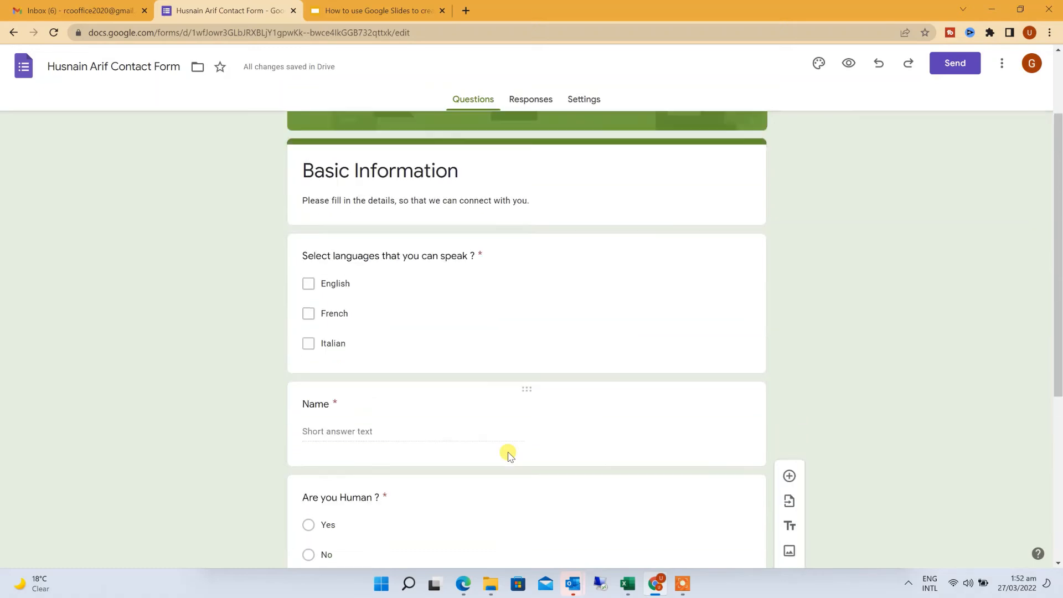
{"action": "scroll", "coordinate": [509, 455], "scroll_direction": "up", "scroll_amount": 2}
Delete the untitled Time question at the end of the form
{"action": "scroll", "coordinate": [509, 452], "scroll_direction": "down", "scroll_amount": 2}
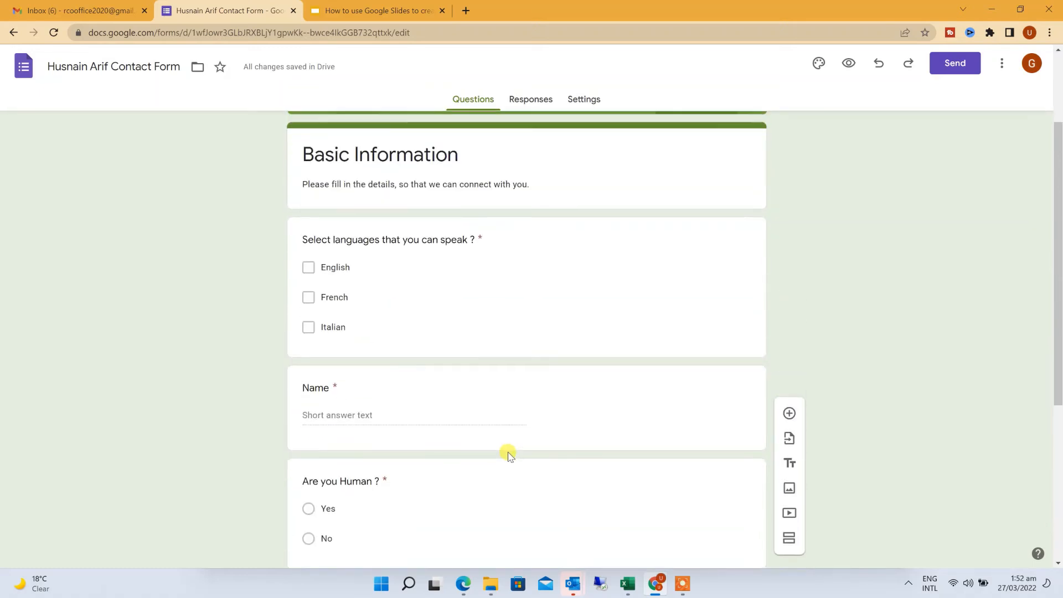
{"action": "scroll", "coordinate": [510, 455], "scroll_direction": "down", "scroll_amount": 2}
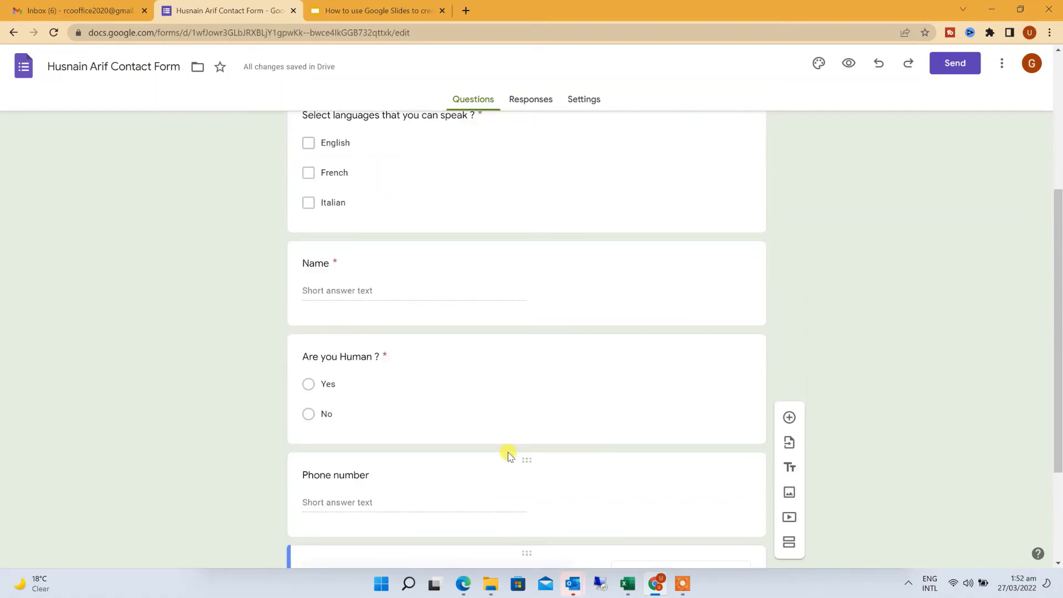
{"action": "scroll", "coordinate": [509, 455], "scroll_direction": "down", "scroll_amount": 2}
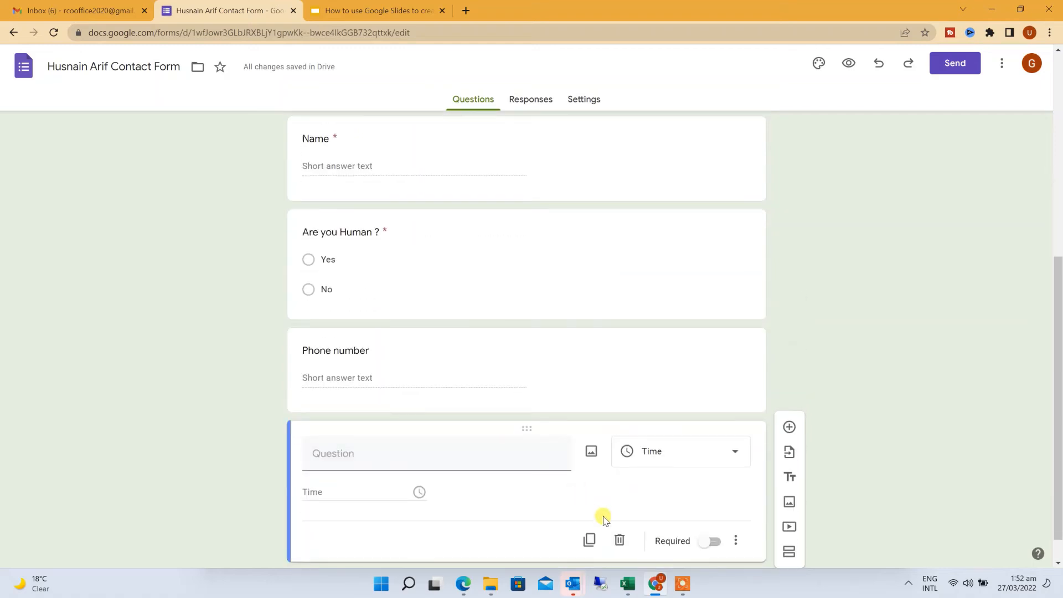
{"action": "left_click", "coordinate": [618, 538]}
Review the Name and Phone number questions across the form
{"action": "scroll", "coordinate": [510, 505], "scroll_direction": "up", "scroll_amount": 4}
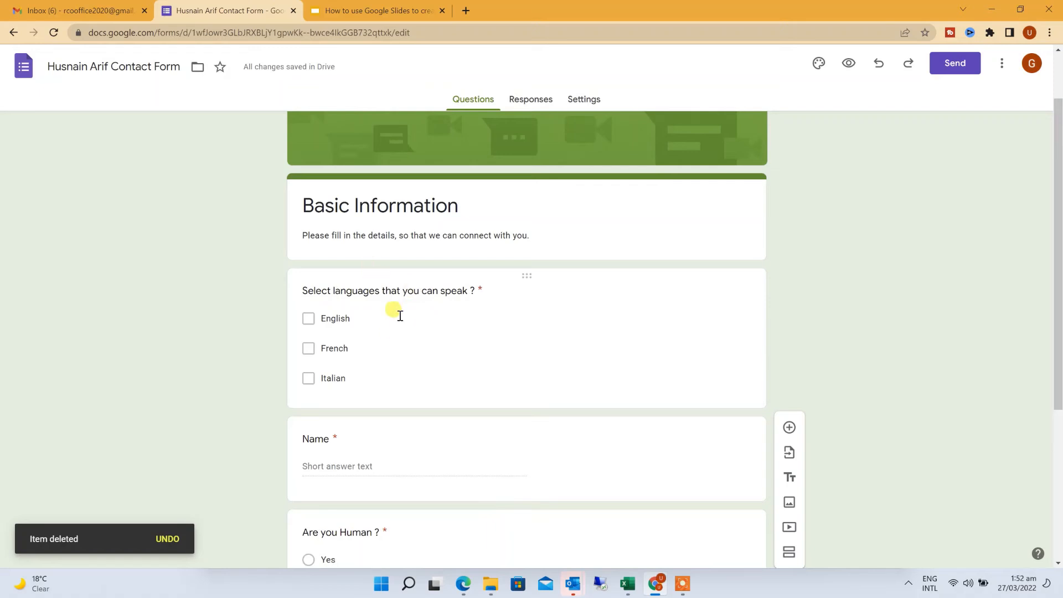
{"action": "scroll", "coordinate": [402, 350], "scroll_direction": "down", "scroll_amount": 2}
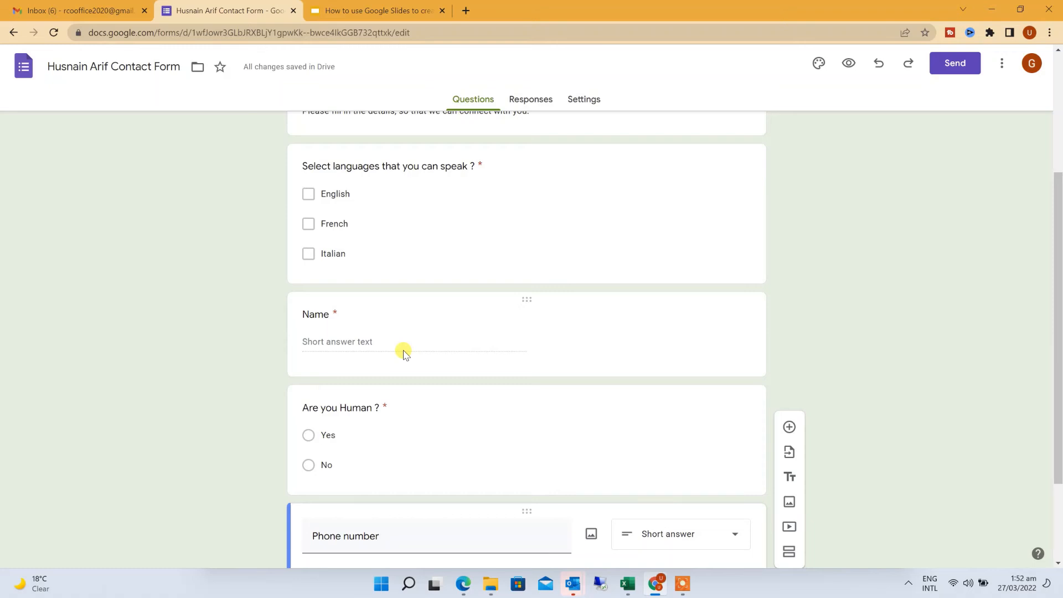
{"action": "scroll", "coordinate": [404, 279], "scroll_direction": "up", "scroll_amount": 1}
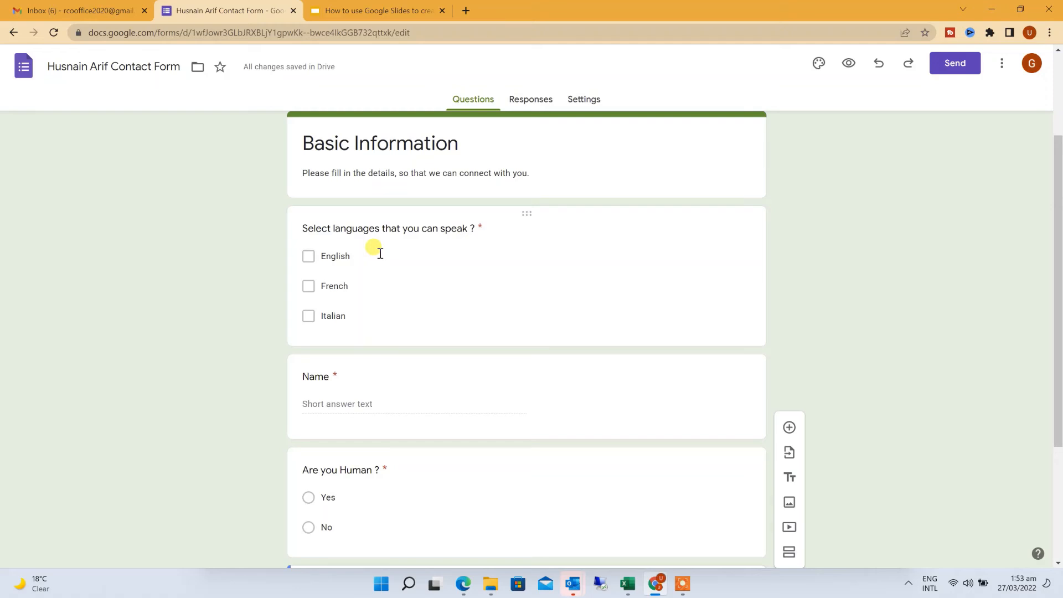
{"action": "scroll", "coordinate": [401, 310], "scroll_direction": "down", "scroll_amount": 2}
{"action": "left_click", "coordinate": [376, 281]}
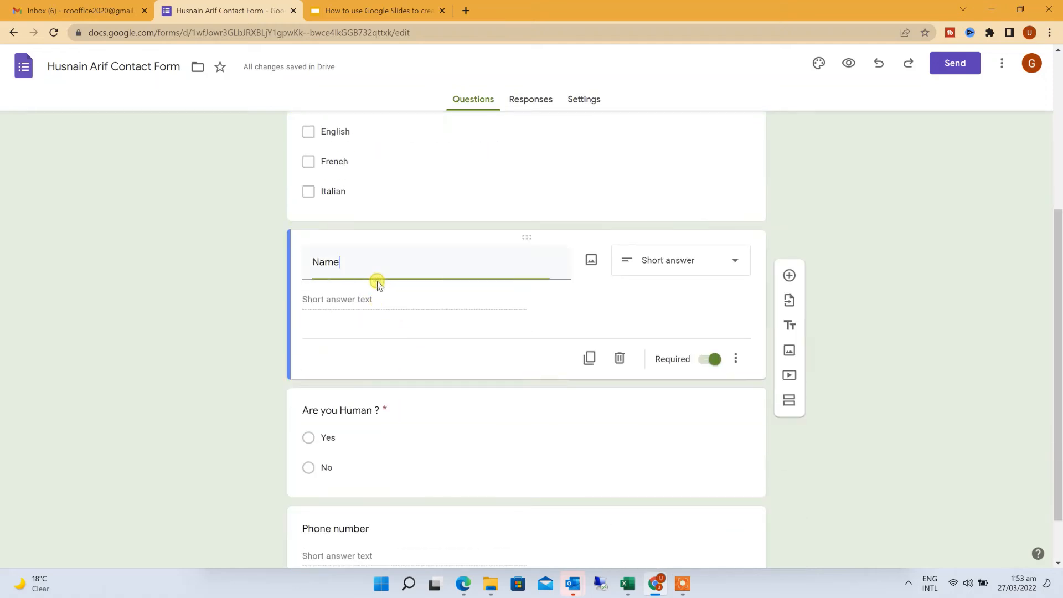
{"action": "scroll", "coordinate": [415, 352], "scroll_direction": "down", "scroll_amount": 1}
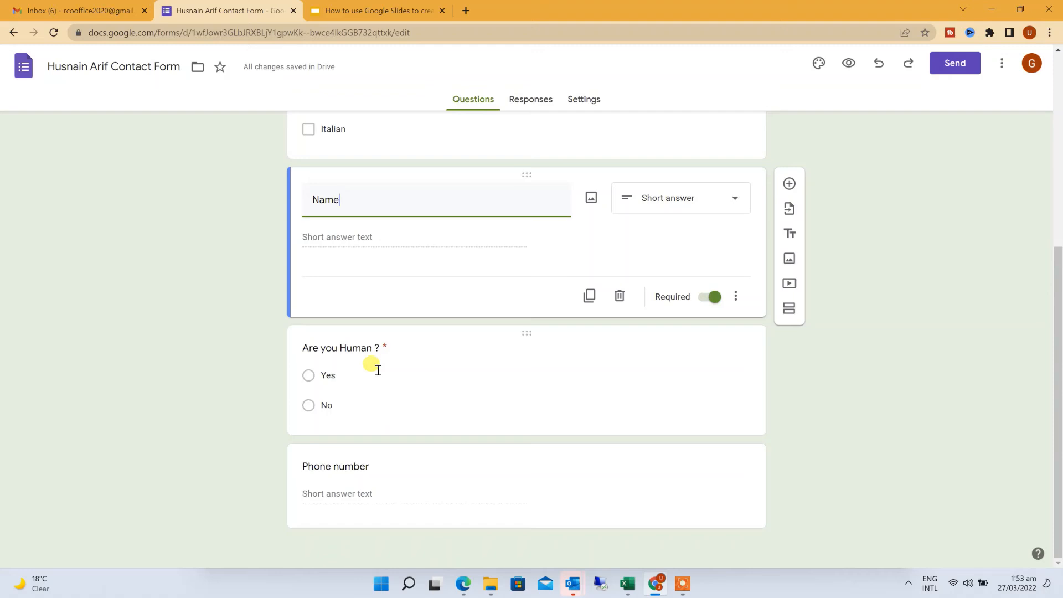
{"action": "left_click", "coordinate": [381, 492]}
{"action": "scroll", "coordinate": [390, 485], "scroll_direction": "up", "scroll_amount": 3}
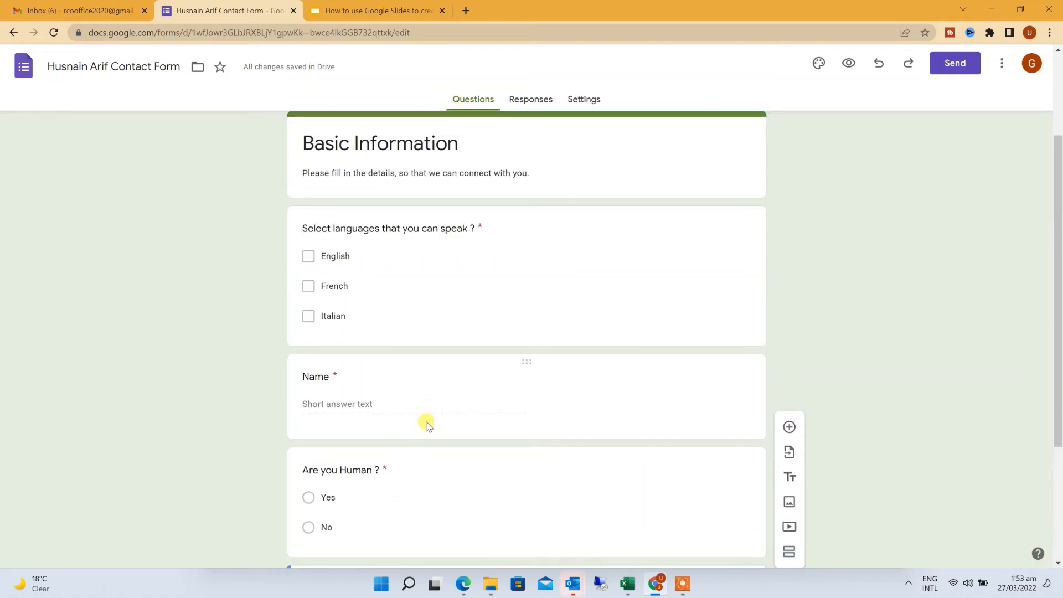
{"action": "scroll", "coordinate": [424, 420], "scroll_direction": "down", "scroll_amount": 3}
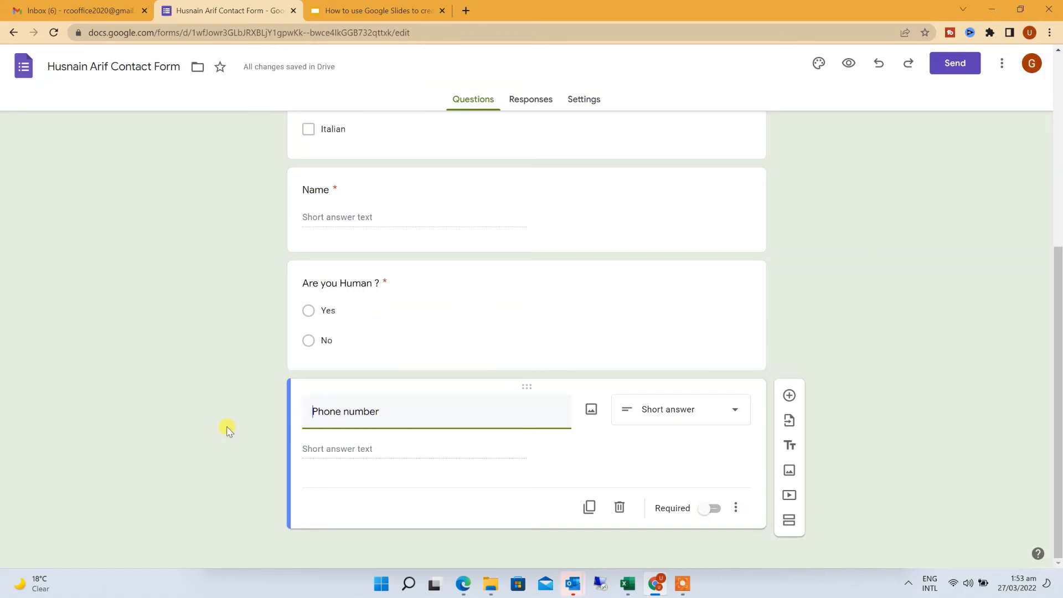
{"action": "scroll", "coordinate": [240, 424], "scroll_direction": "up", "scroll_amount": 5}
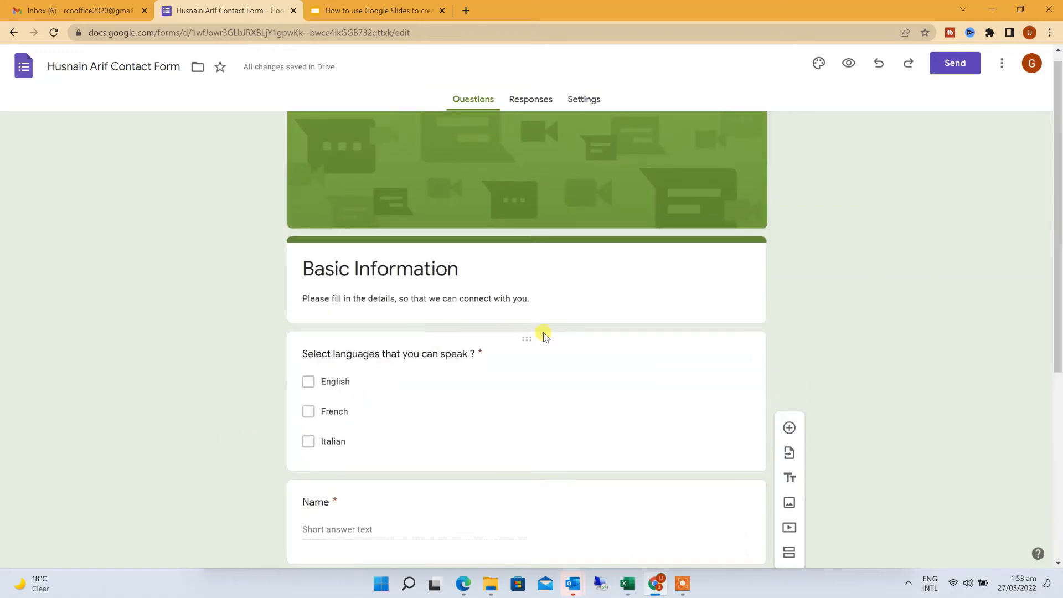
{"action": "left_click", "coordinate": [1001, 64]}
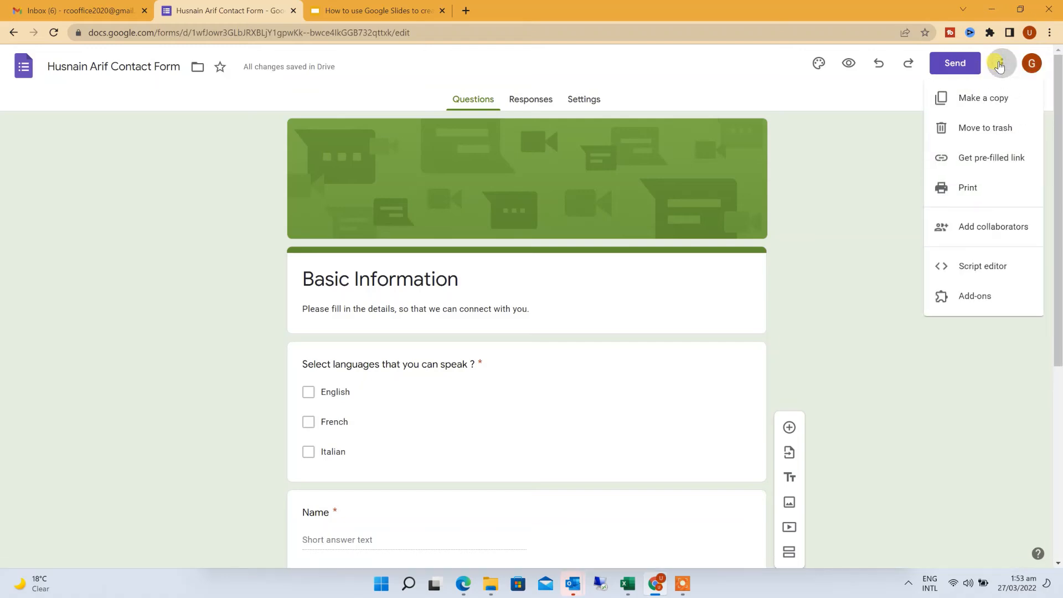
{"action": "left_click", "coordinate": [961, 64]}
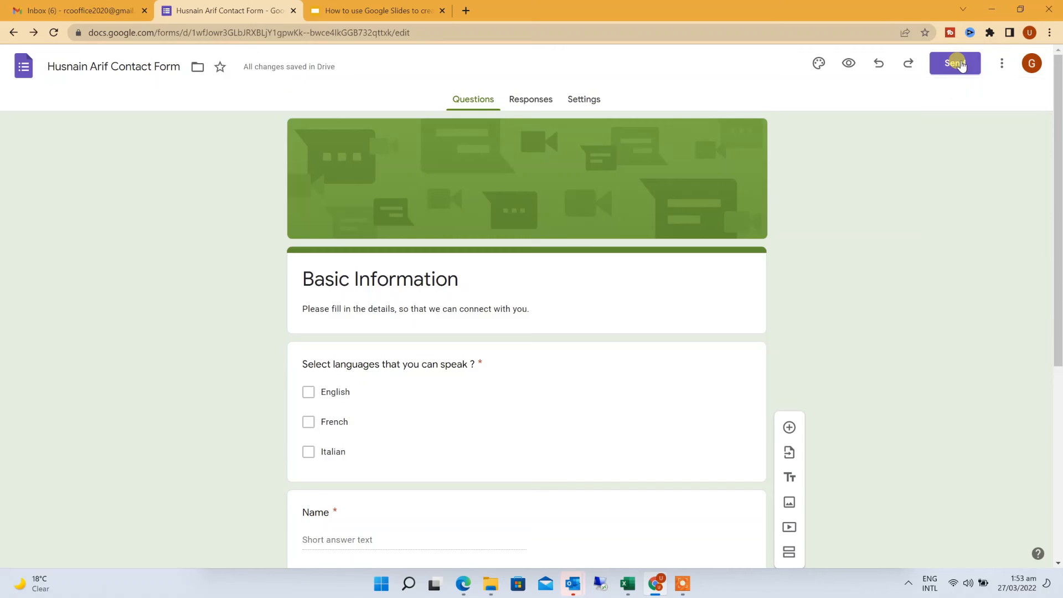
{"action": "left_click", "coordinate": [942, 64]}
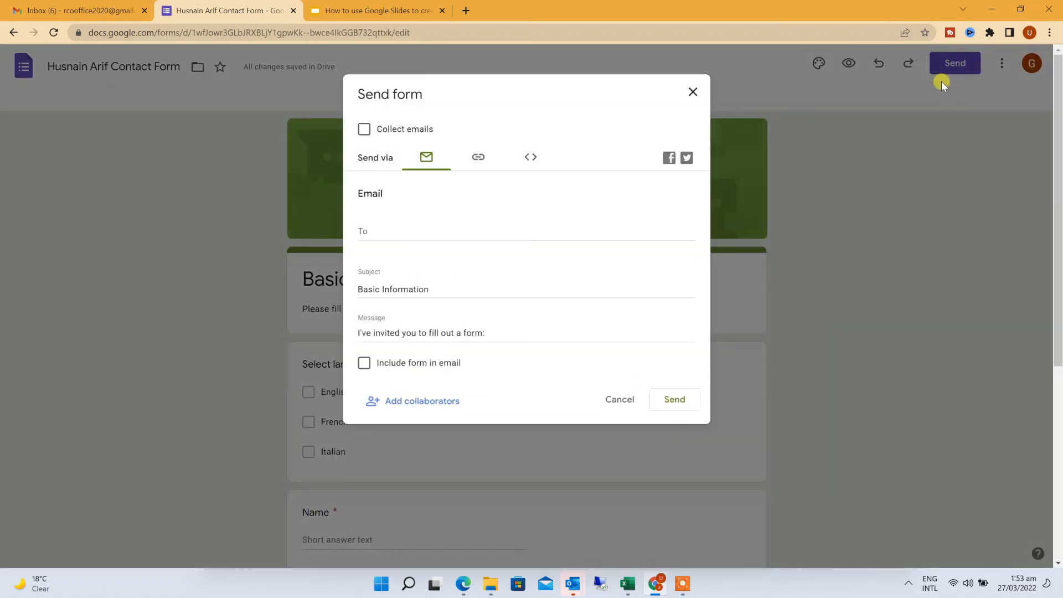
{"action": "left_click", "coordinate": [438, 230]}
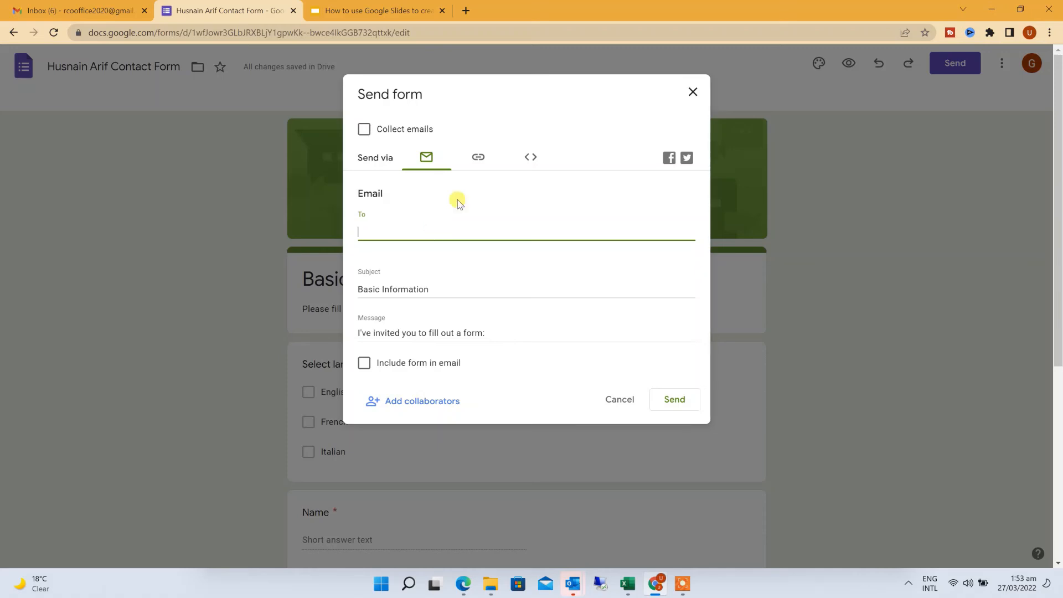
{"action": "left_click", "coordinate": [478, 157]}
{"action": "left_click", "coordinate": [452, 220]}
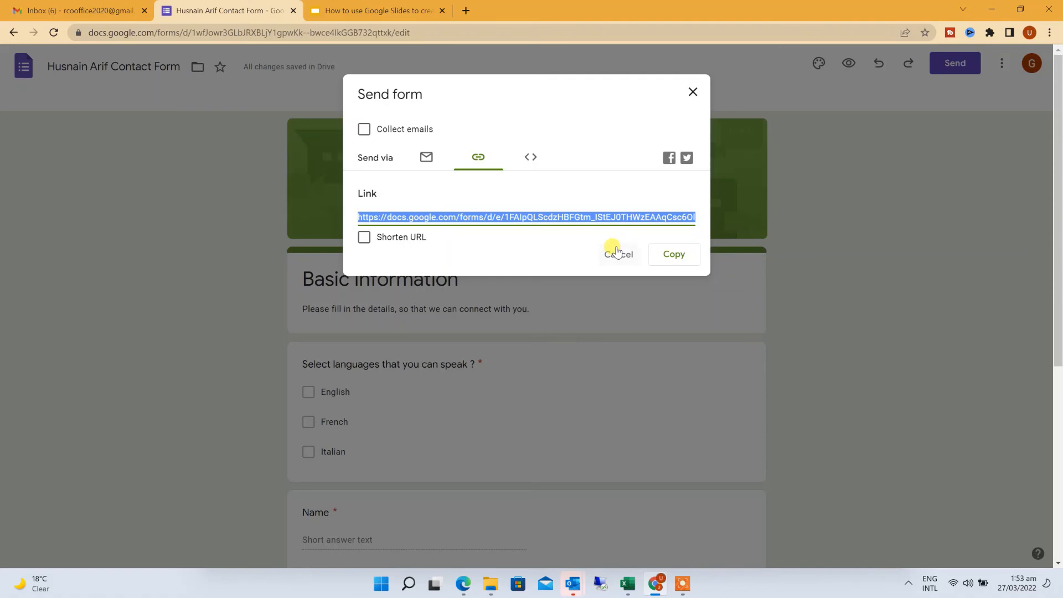
{"action": "left_click", "coordinate": [617, 253]}
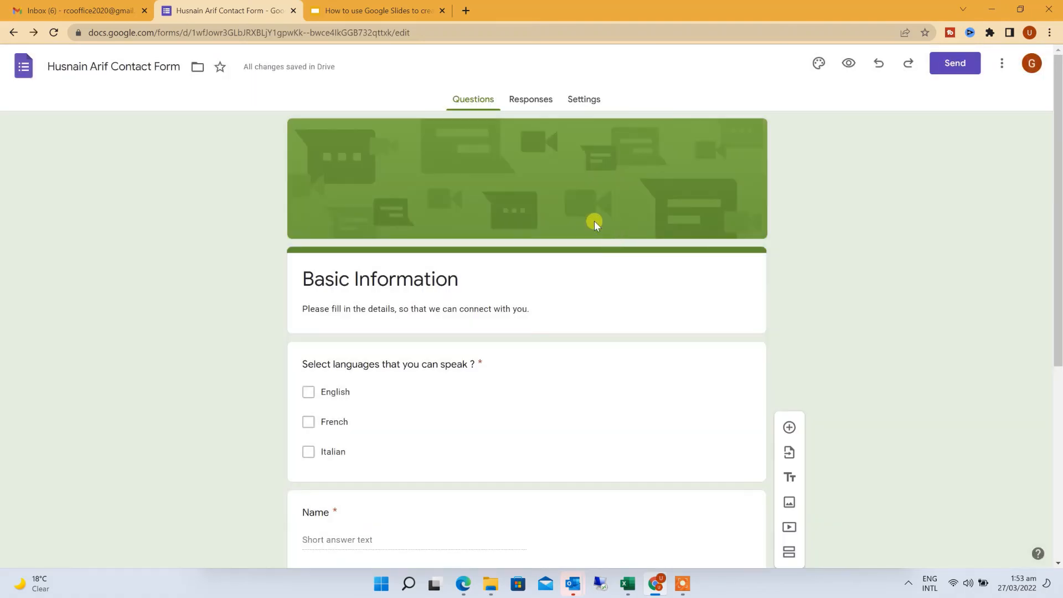
From the Responses tab, open the live Basic Information form in a new tab
{"action": "left_click", "coordinate": [544, 104]}
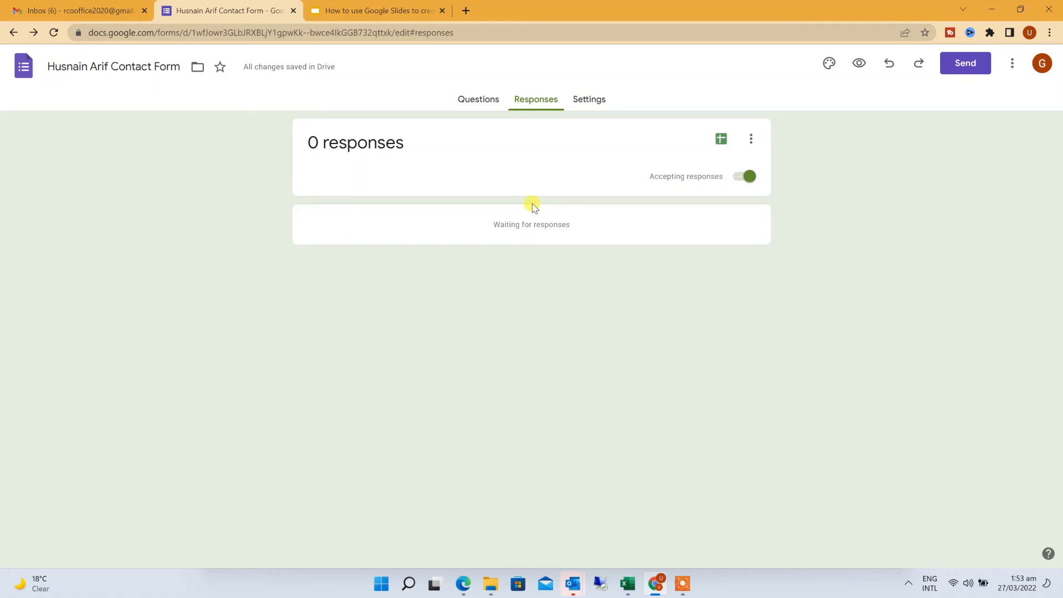
{"action": "left_click", "coordinate": [858, 64]}
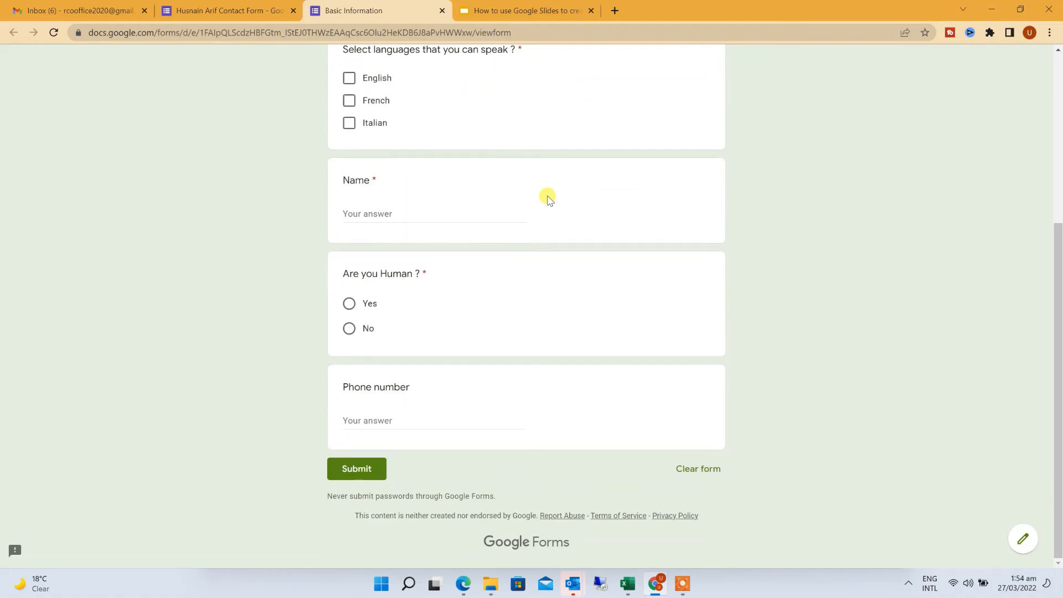
{"action": "scroll", "coordinate": [548, 198], "scroll_direction": "up", "scroll_amount": 1}
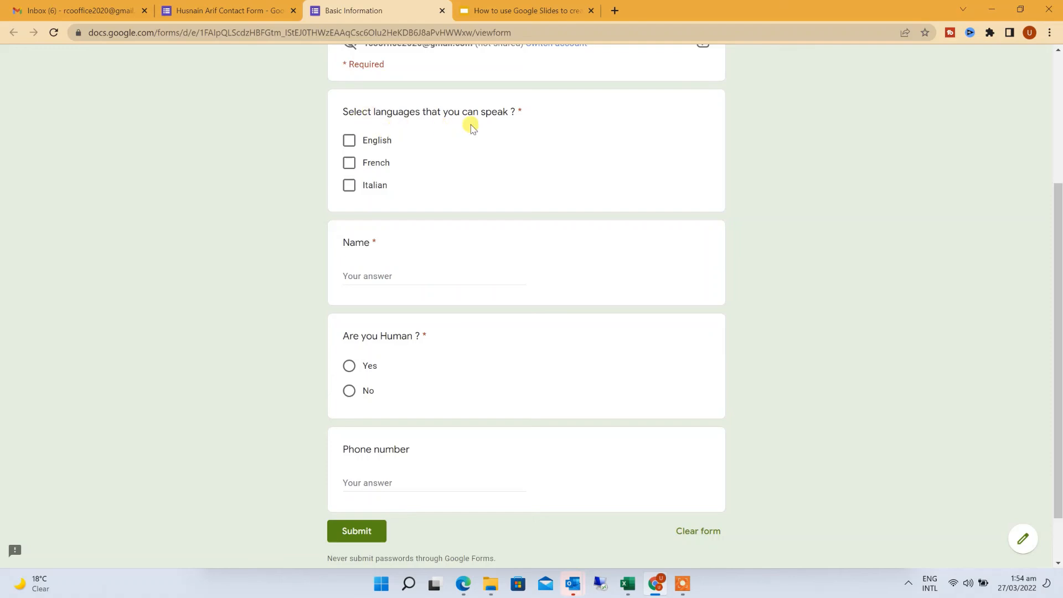
Submit a test response ticking English and French, entering a name, Yes, and a phone number
{"action": "left_click", "coordinate": [349, 141]}
{"action": "left_click", "coordinate": [348, 163]}
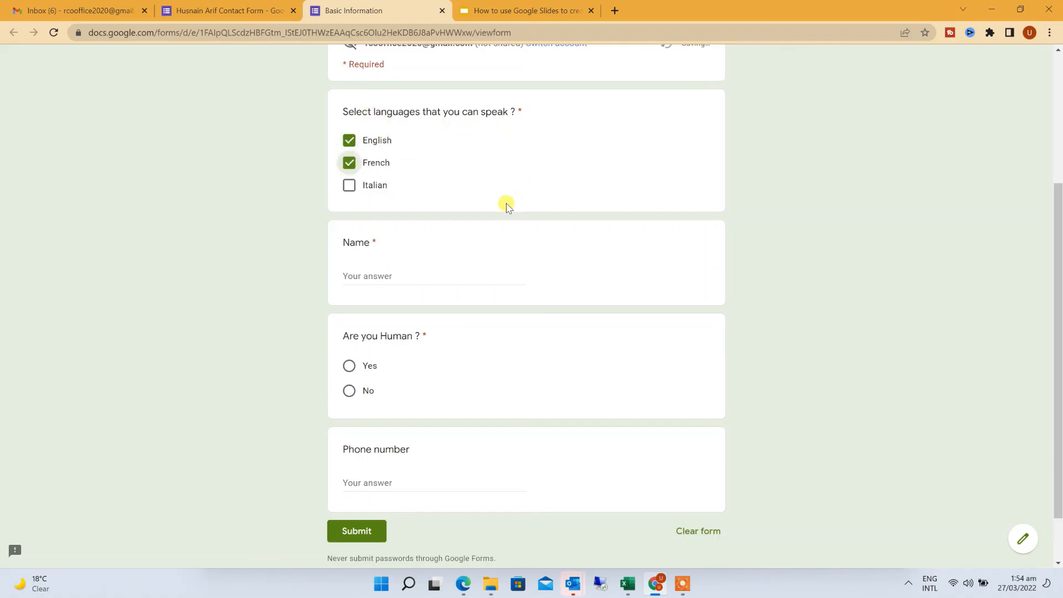
{"action": "scroll", "coordinate": [505, 206], "scroll_direction": "down", "scroll_amount": 1}
{"action": "left_click", "coordinate": [454, 209]}
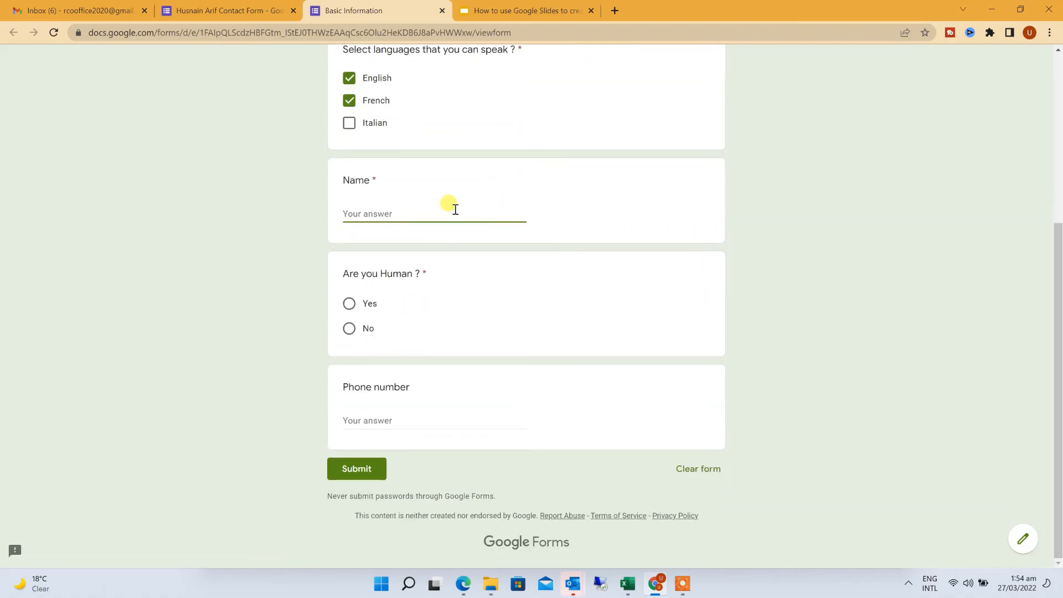
{"action": "type", "text": "Husnain"}
{"action": "left_click", "coordinate": [349, 303]}
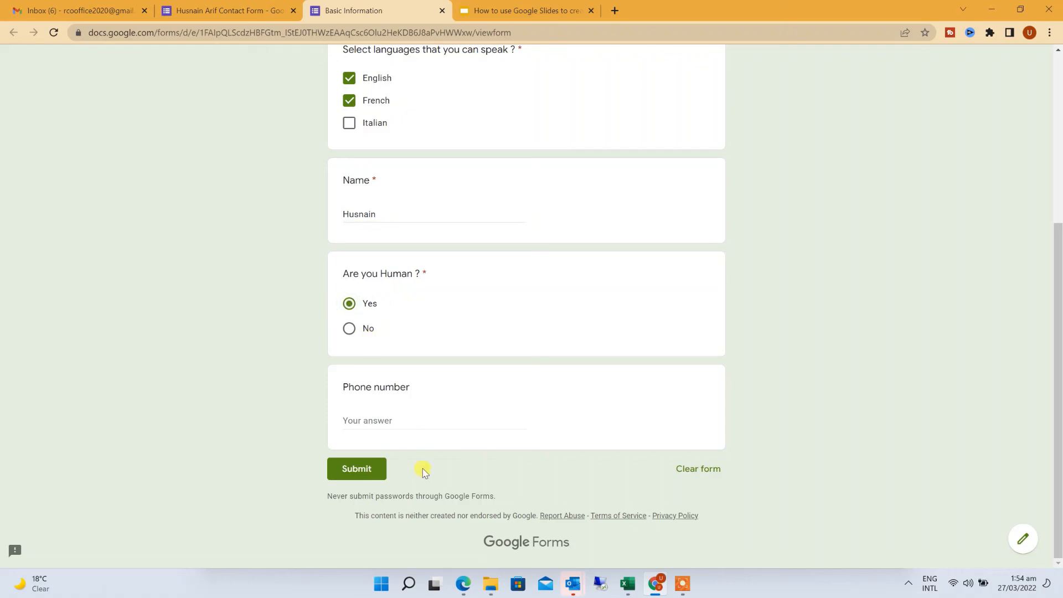
{"action": "left_click", "coordinate": [431, 414]}
{"action": "type", "text": "1111111111111"}
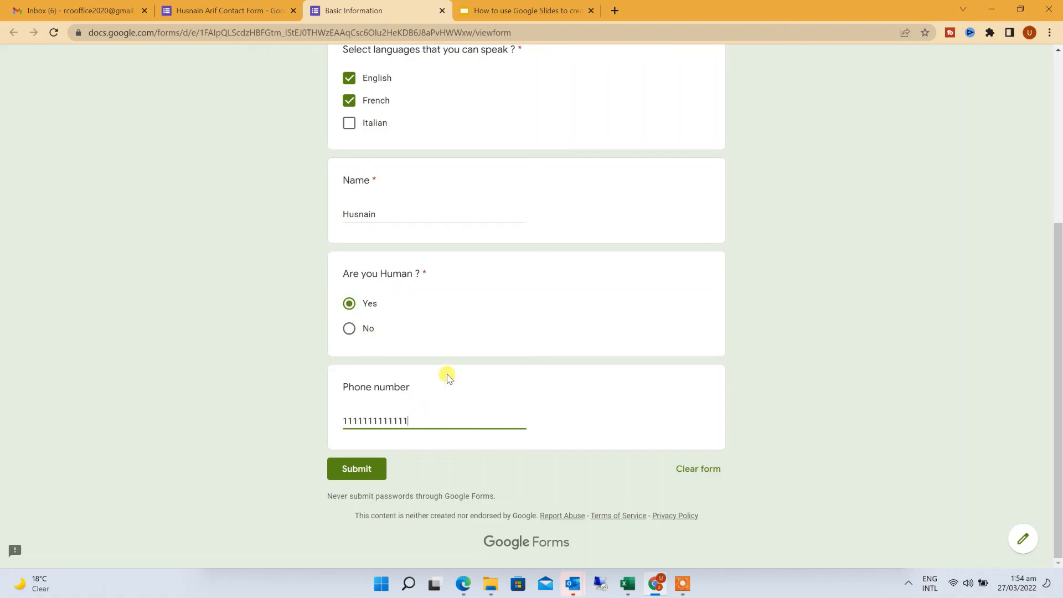
{"action": "left_click", "coordinate": [357, 470]}
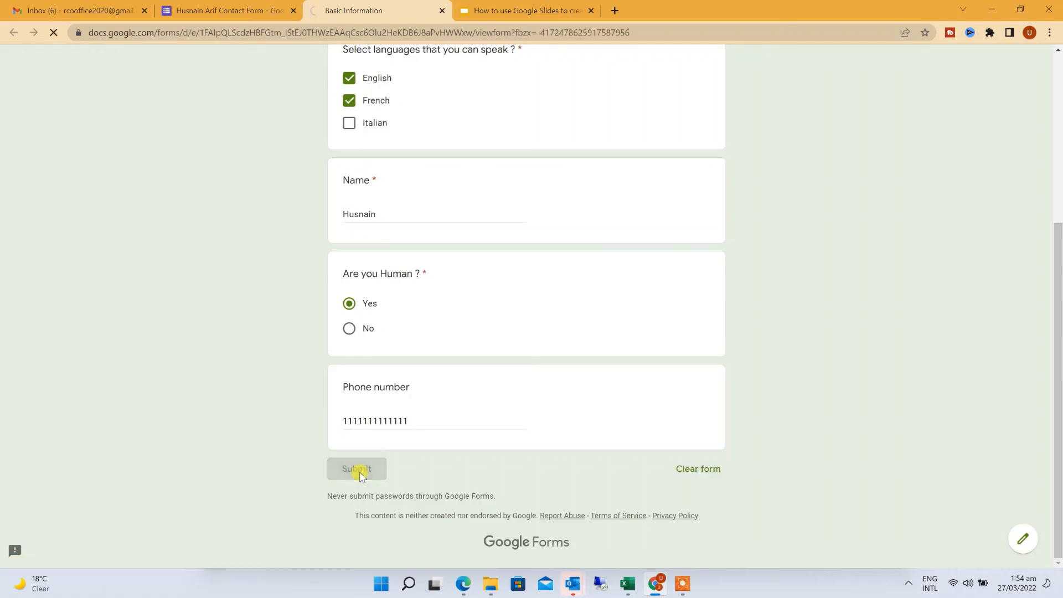
{"action": "left_click", "coordinate": [280, 12]}
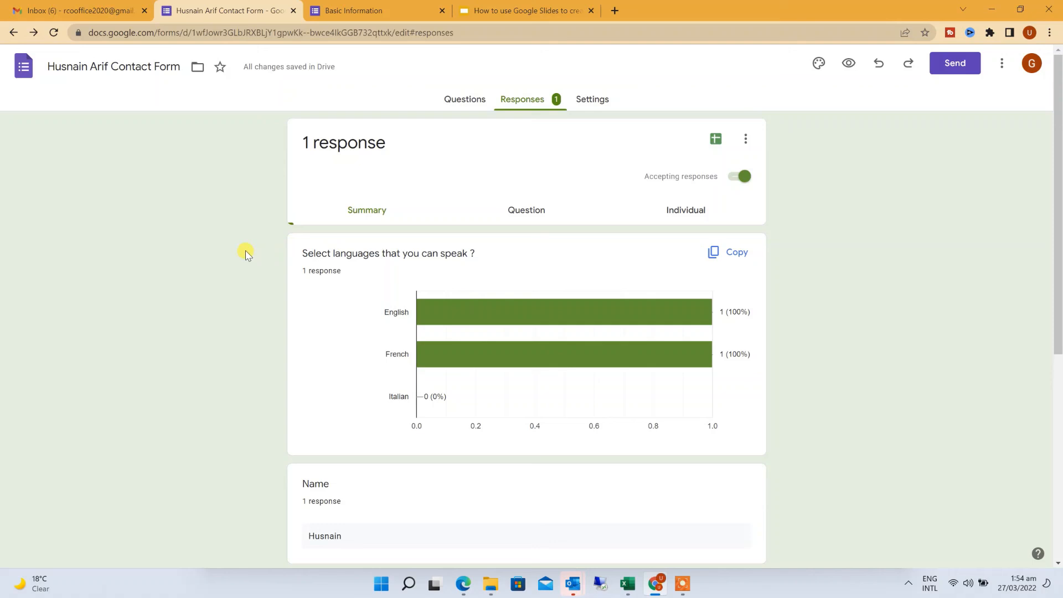
{"action": "scroll", "coordinate": [247, 253], "scroll_direction": "down", "scroll_amount": 1}
{"action": "mouse_move", "coordinate": [580, 258]}
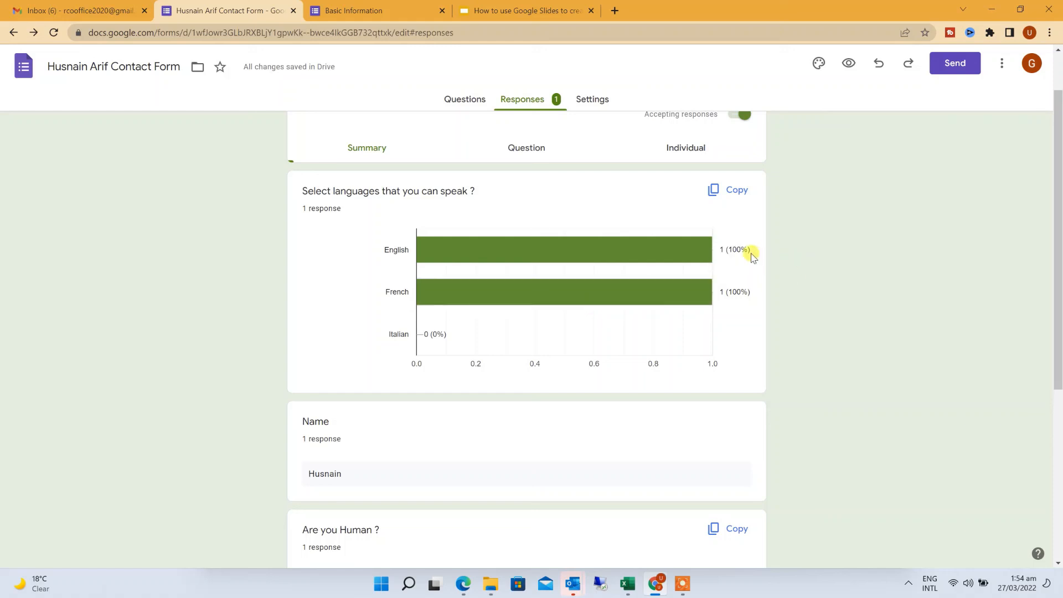
{"action": "scroll", "coordinate": [343, 240], "scroll_direction": "down", "scroll_amount": 2}
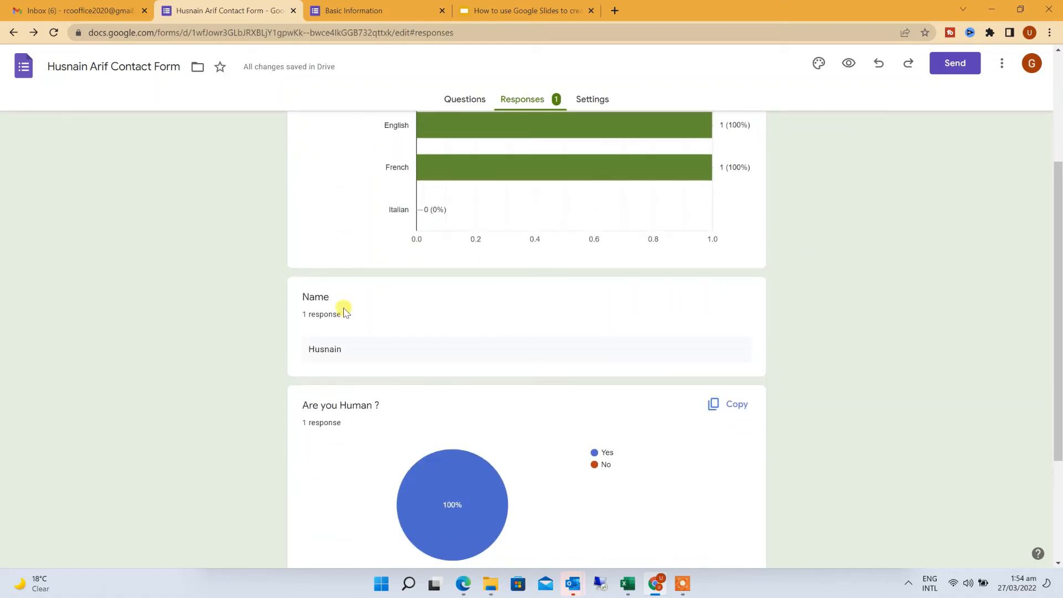
{"action": "left_click_drag", "start_coordinate": [353, 354], "coordinate": [304, 349]}
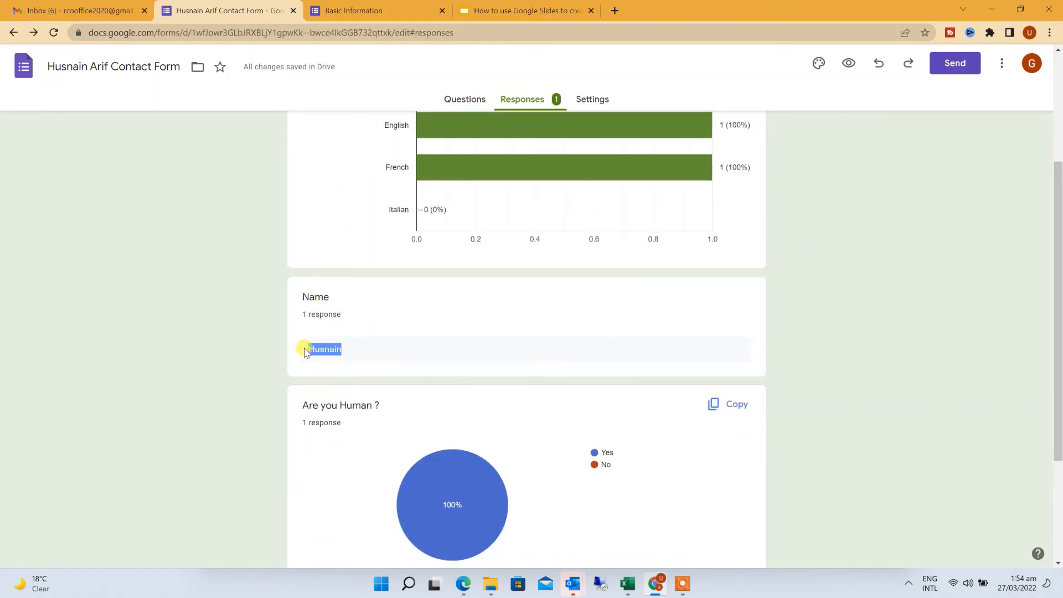
{"action": "scroll", "coordinate": [252, 346], "scroll_direction": "down", "scroll_amount": 2}
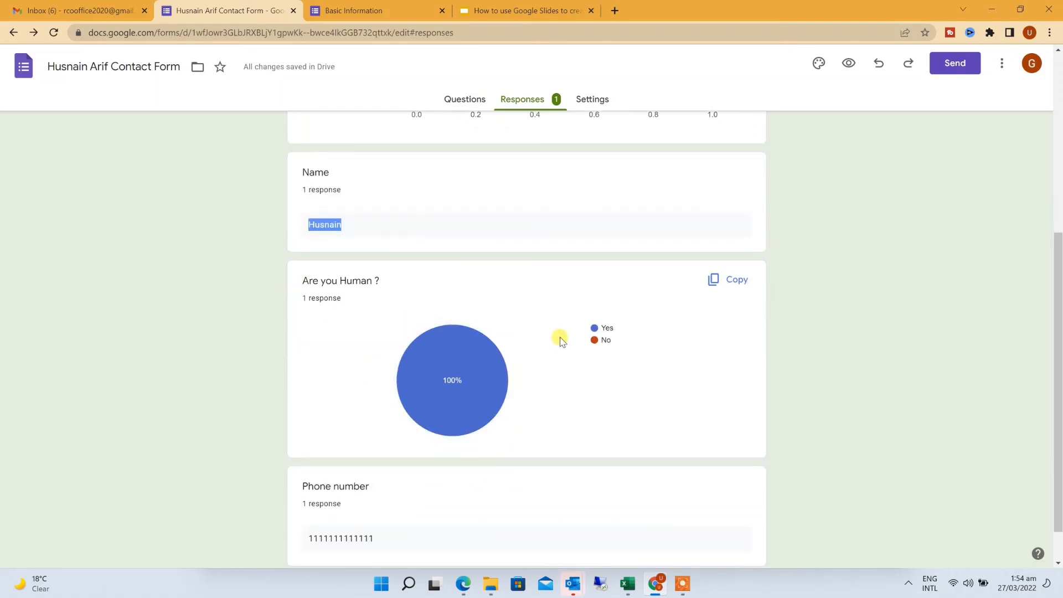
{"action": "scroll", "coordinate": [548, 342], "scroll_direction": "down", "scroll_amount": 1}
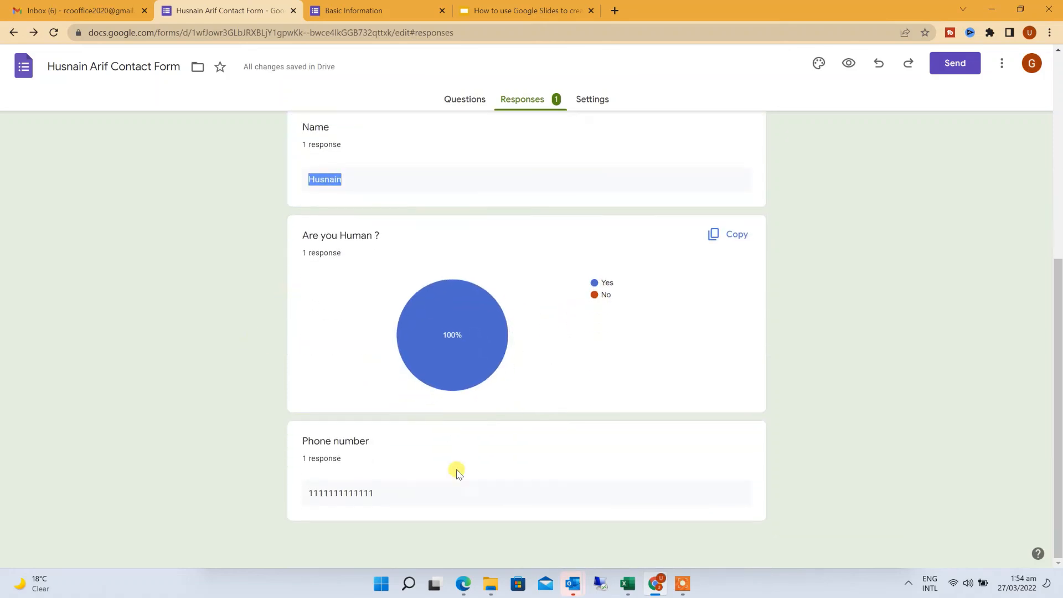
{"action": "scroll", "coordinate": [642, 398], "scroll_direction": "up", "scroll_amount": 5}
{"action": "scroll", "coordinate": [607, 292], "scroll_direction": "up", "scroll_amount": 1}
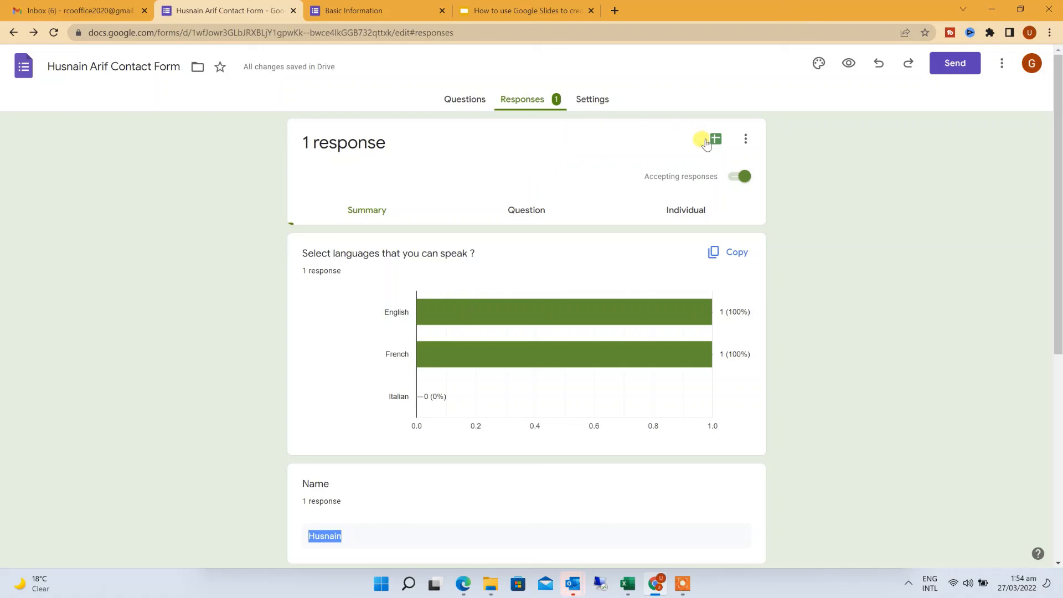
Create a new Google Sheets spreadsheet to collect the form's responses
{"action": "left_click", "coordinate": [716, 140]}
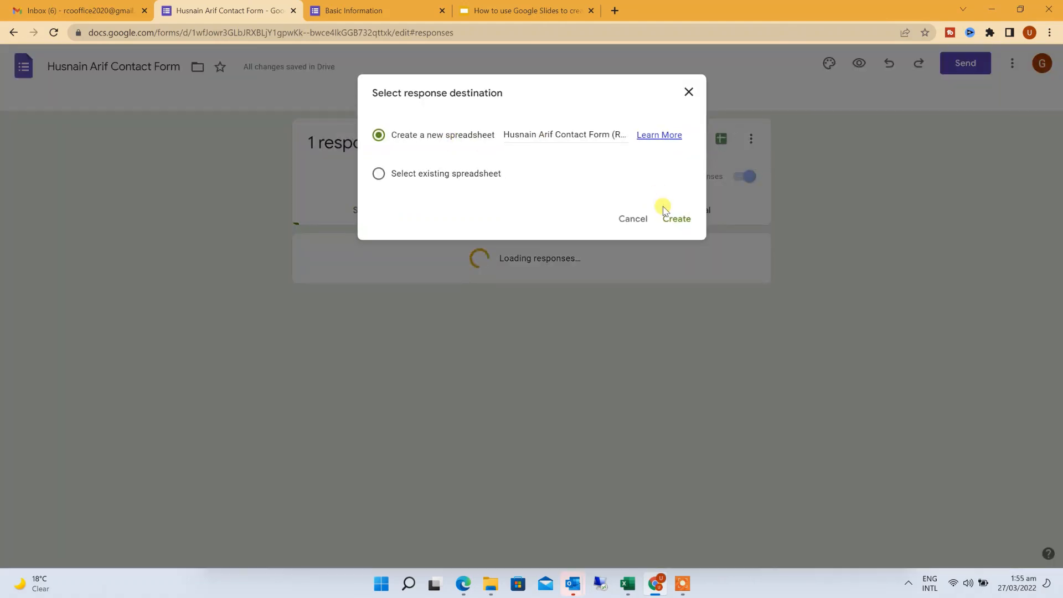
{"action": "left_click", "coordinate": [676, 219]}
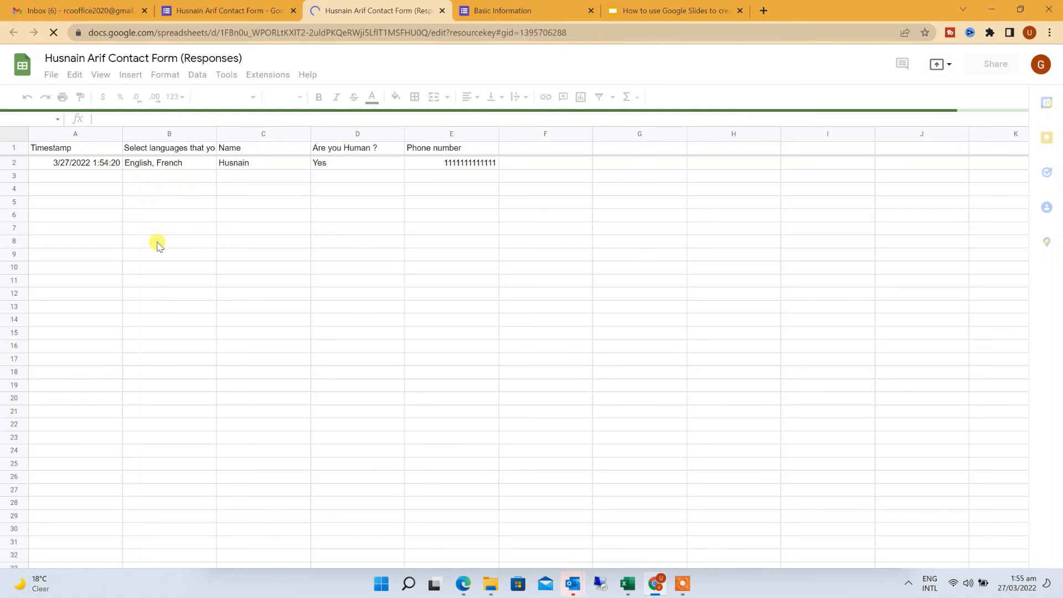
{"action": "left_click", "coordinate": [78, 166]}
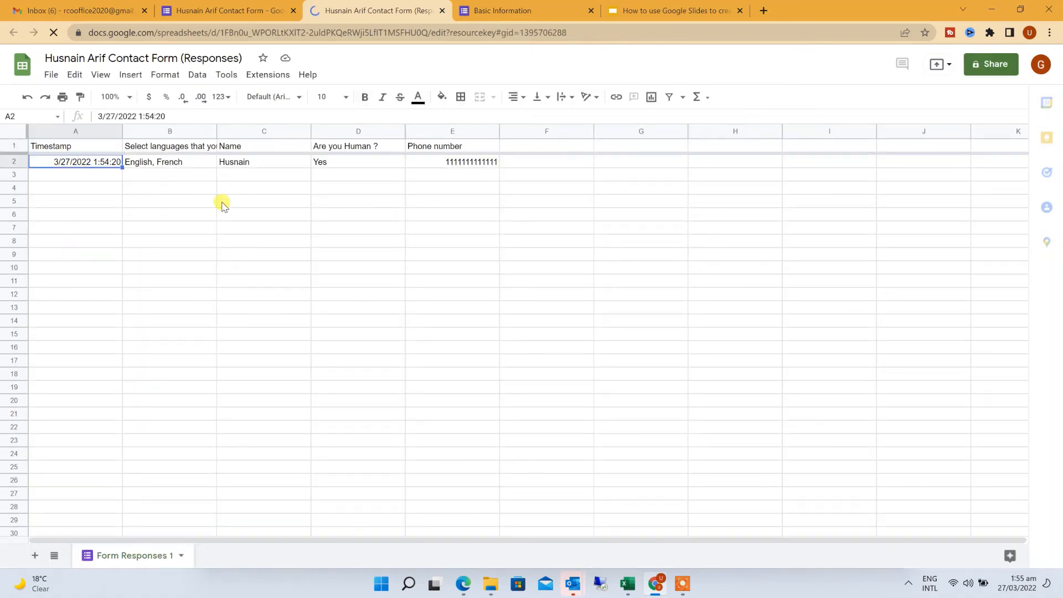
{"action": "scroll", "coordinate": [221, 254], "scroll_direction": "down", "scroll_amount": 3}
{"action": "scroll", "coordinate": [221, 253], "scroll_direction": "up", "scroll_amount": 3}
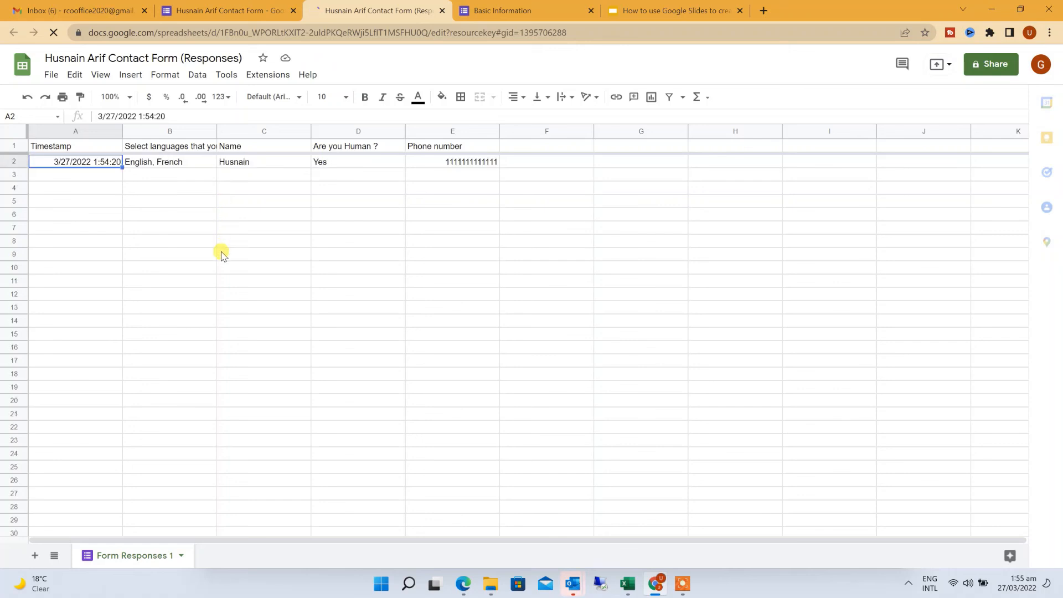